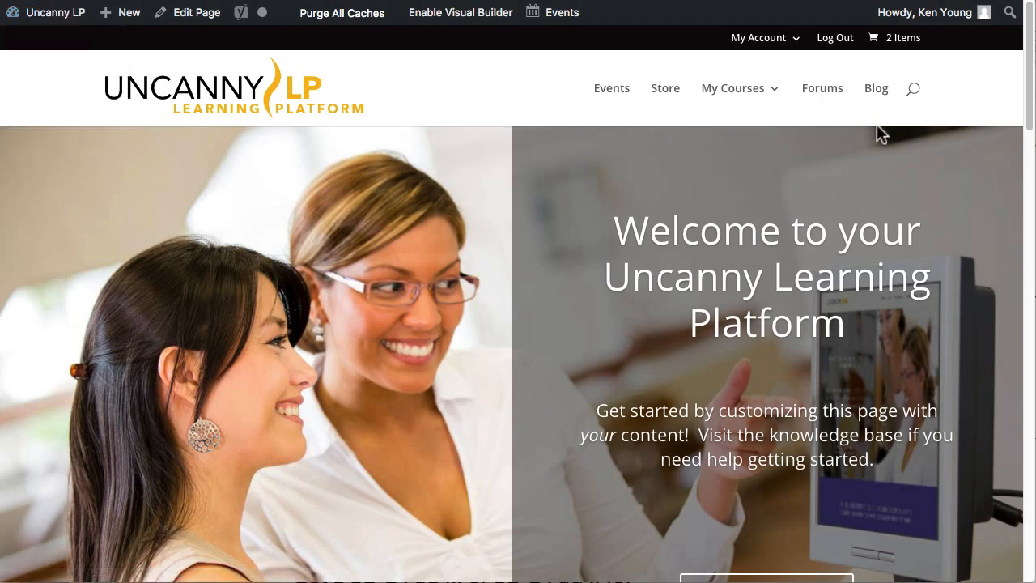
Open the blog post "My Second Article" from the site's blog for editing.
left_click(877, 92)
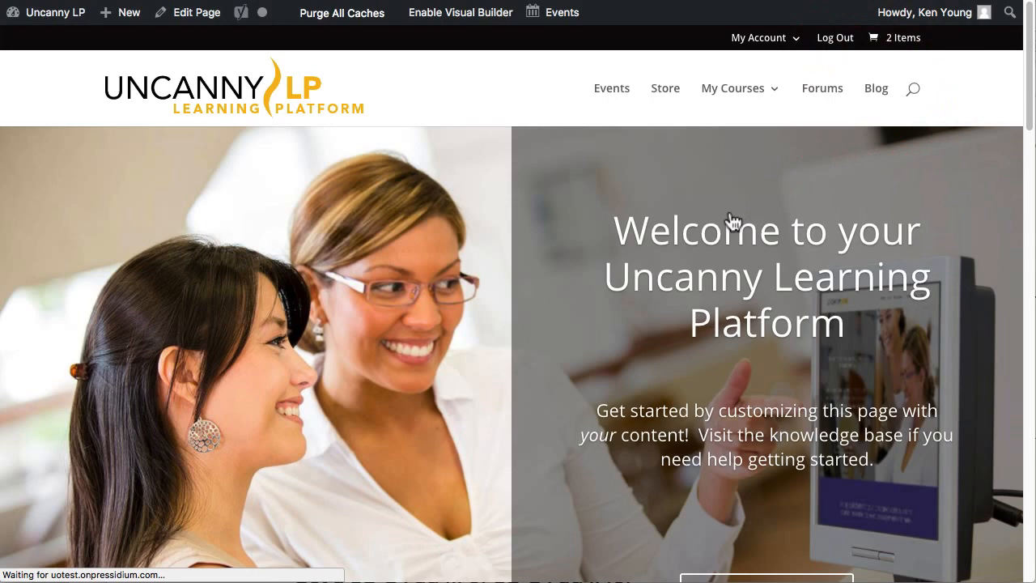
scroll(723, 231, "down", 5)
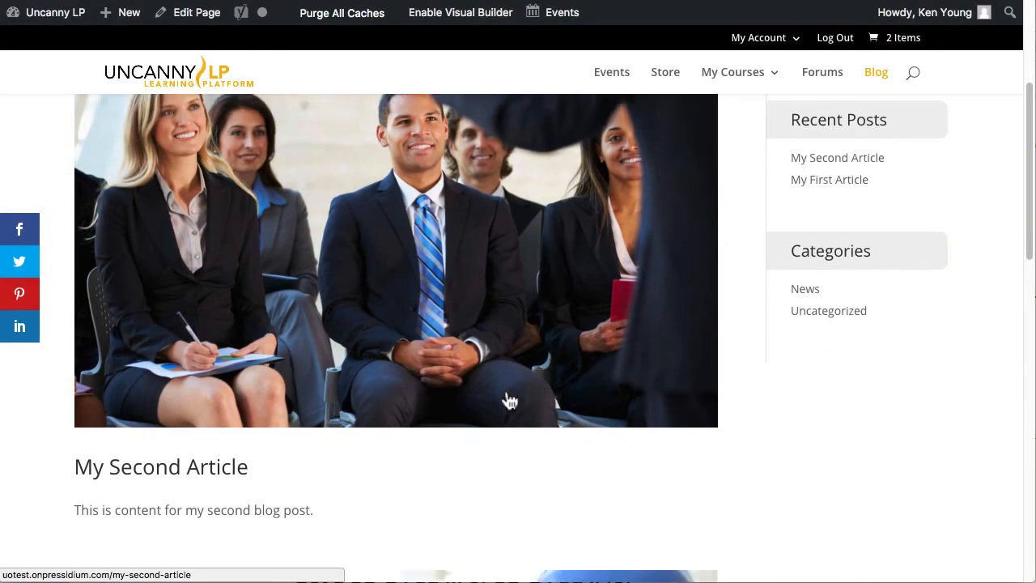
left_click(156, 468)
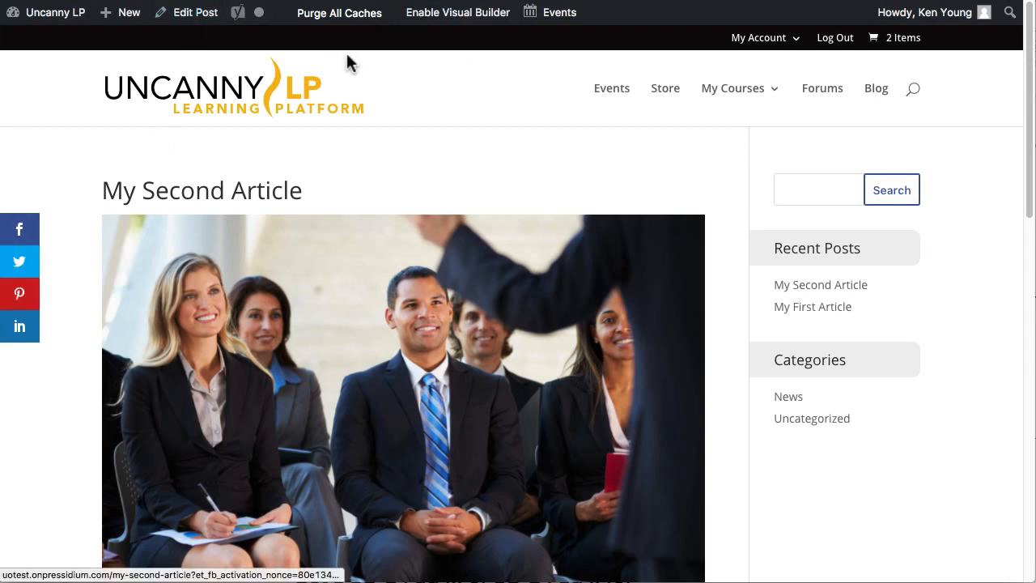
left_click(188, 12)
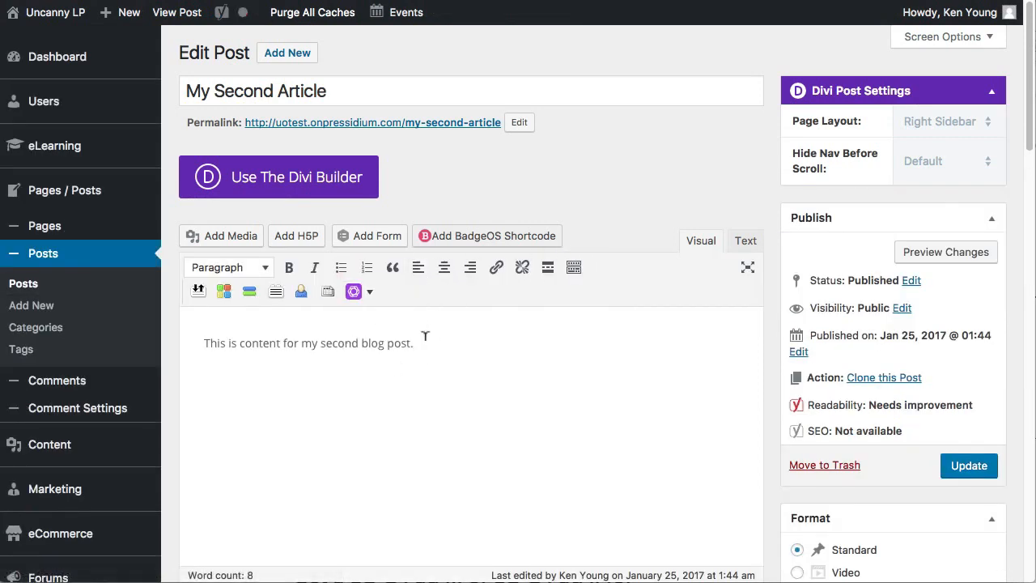
Switch the post to the Divi Builder and view the content settings of its text module.
left_click(322, 178)
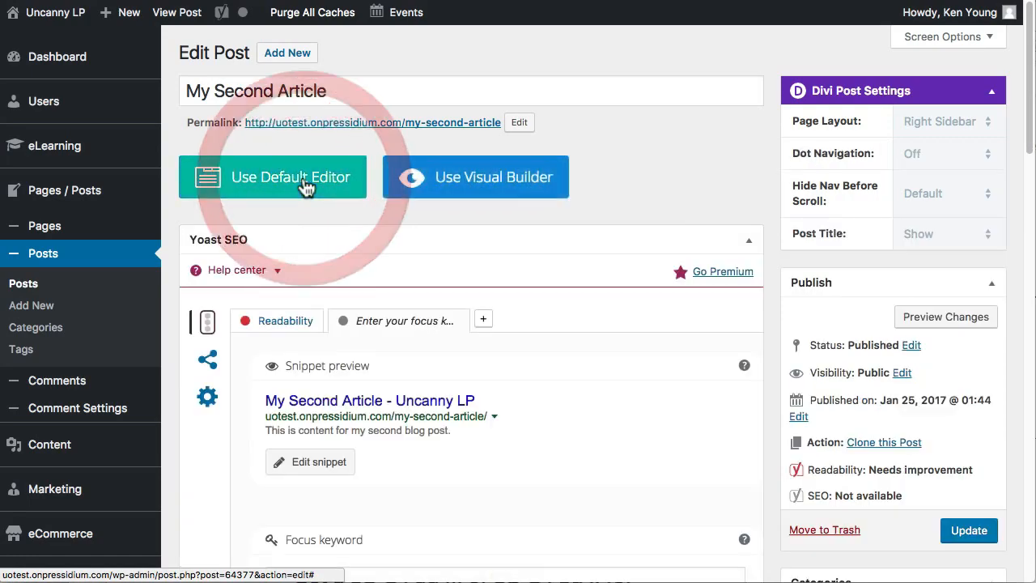
scroll(566, 272, "down", 5)
scroll(573, 275, "down", 6)
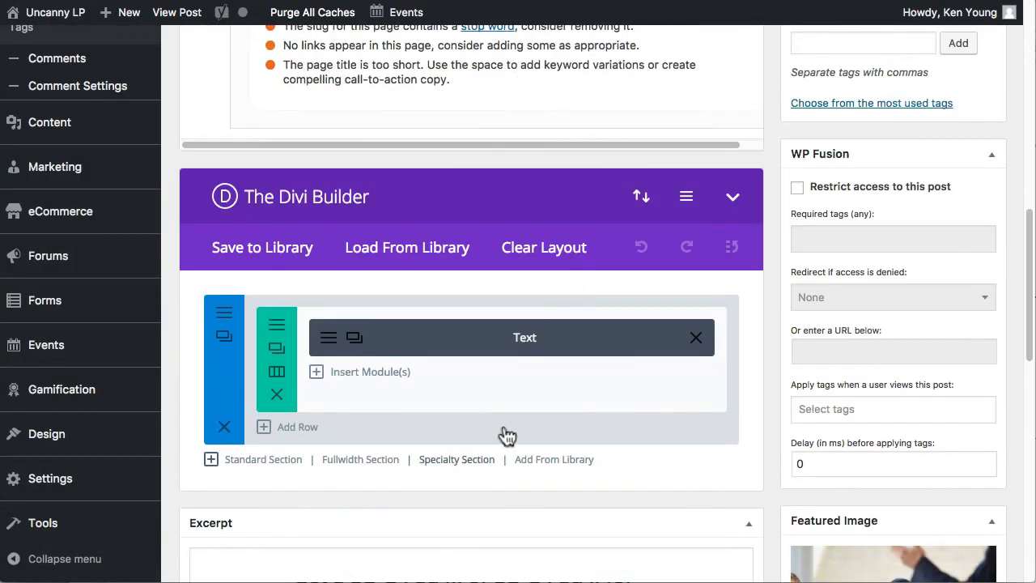
left_click(326, 340)
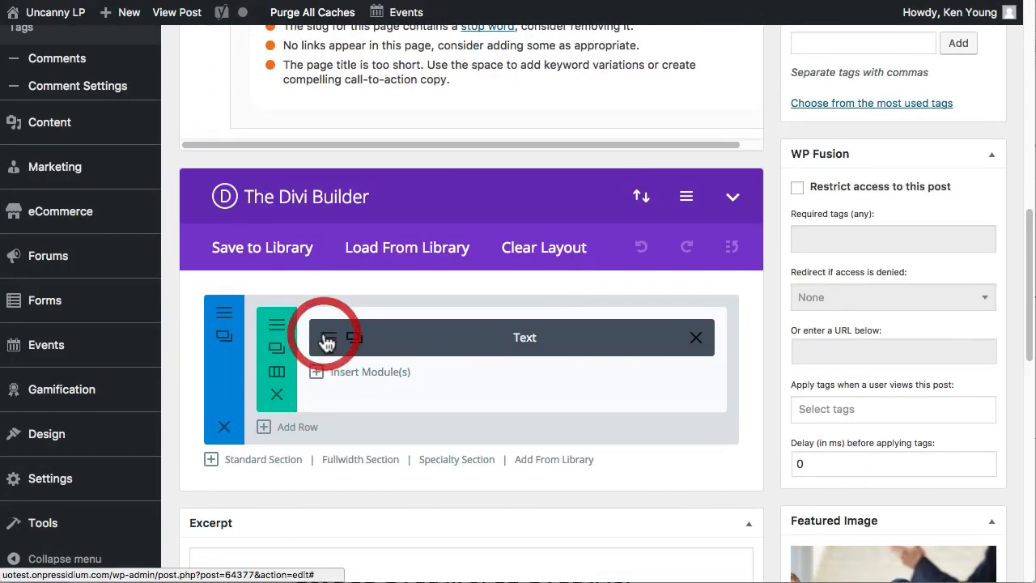
scroll(814, 296, "down", 5)
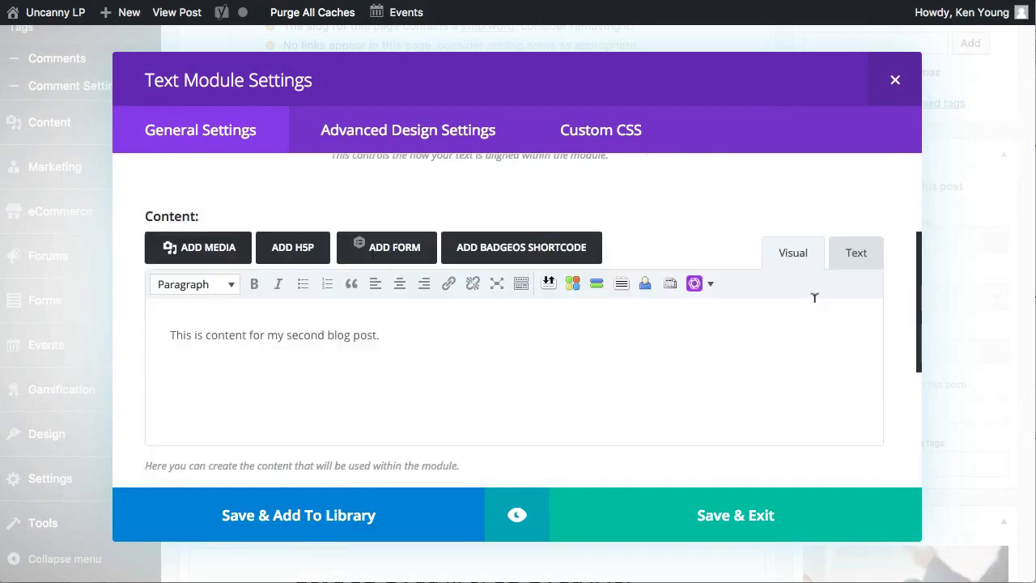
left_click(895, 80)
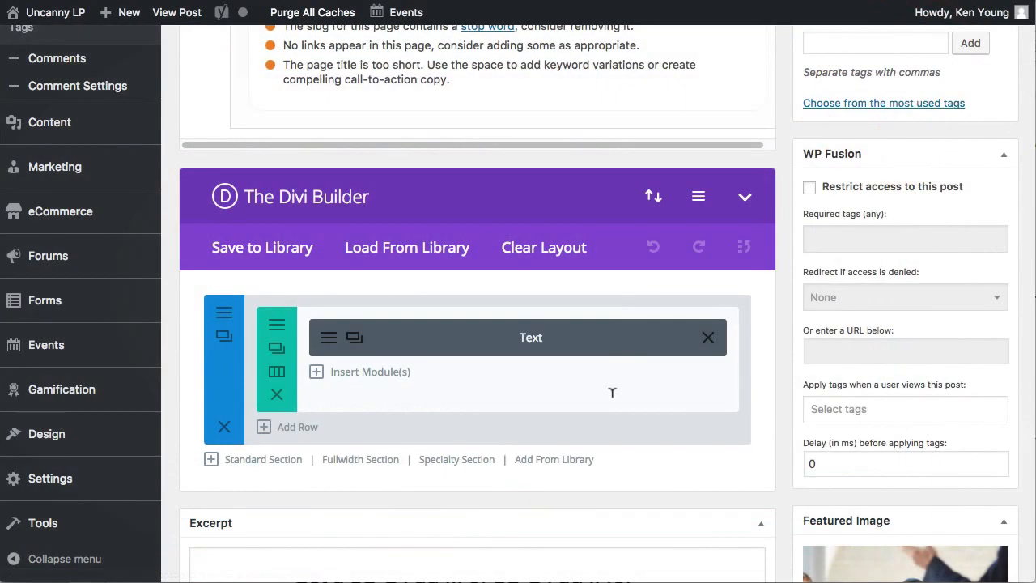
Return the post to the default editor, accepting the loss of the Divi Builder content.
scroll(550, 408, "up", 10)
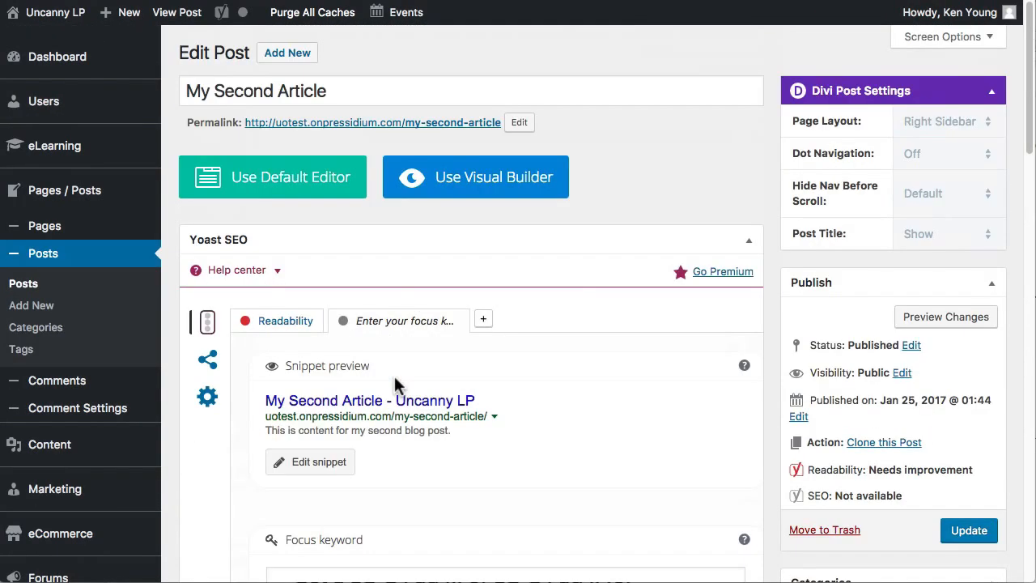
left_click(299, 179)
left_click(505, 447)
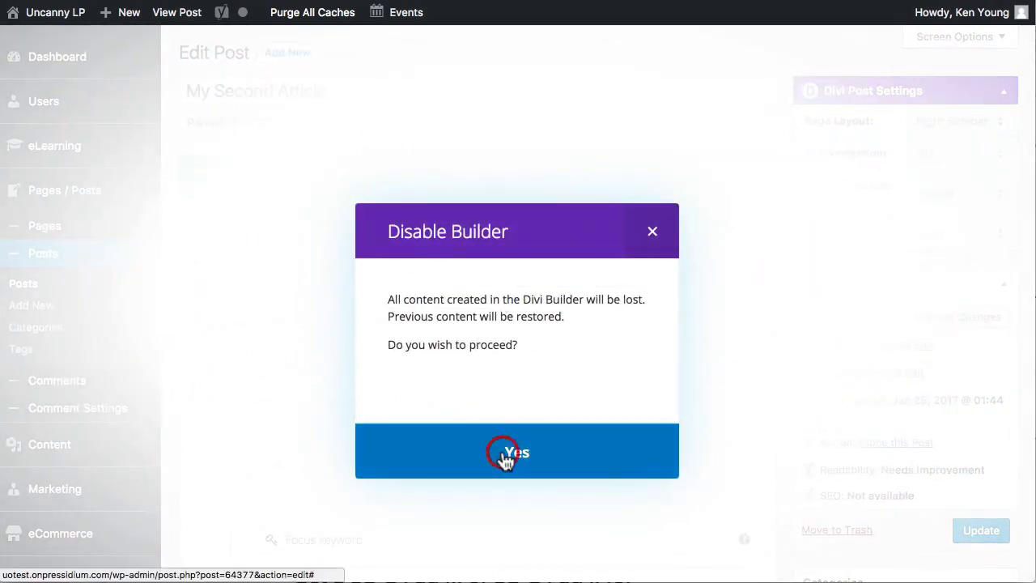
left_click(475, 335)
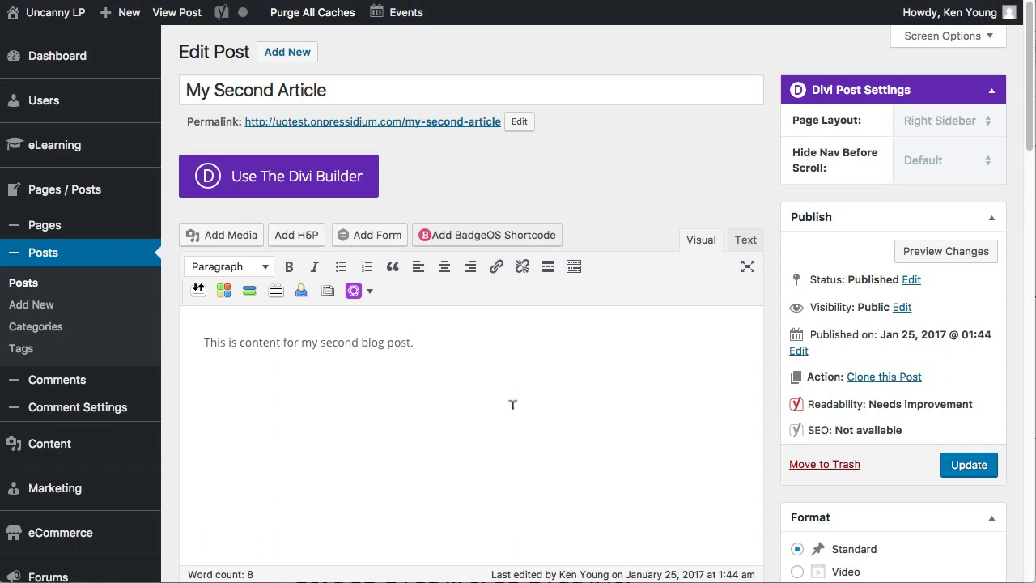
Review the paragraph and heading styles available for the post's text.
left_click(466, 340)
left_click(264, 268)
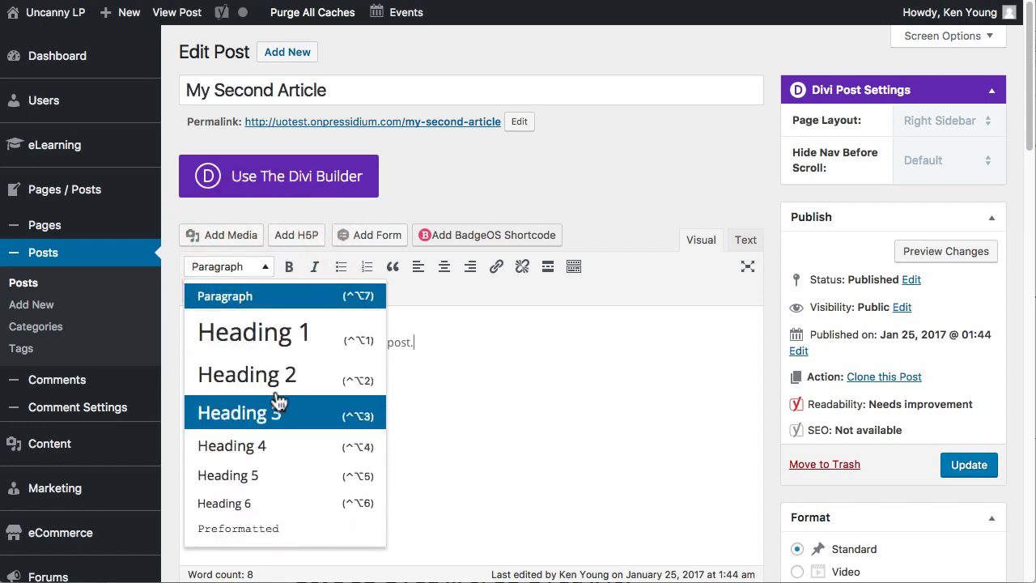
left_click(444, 326)
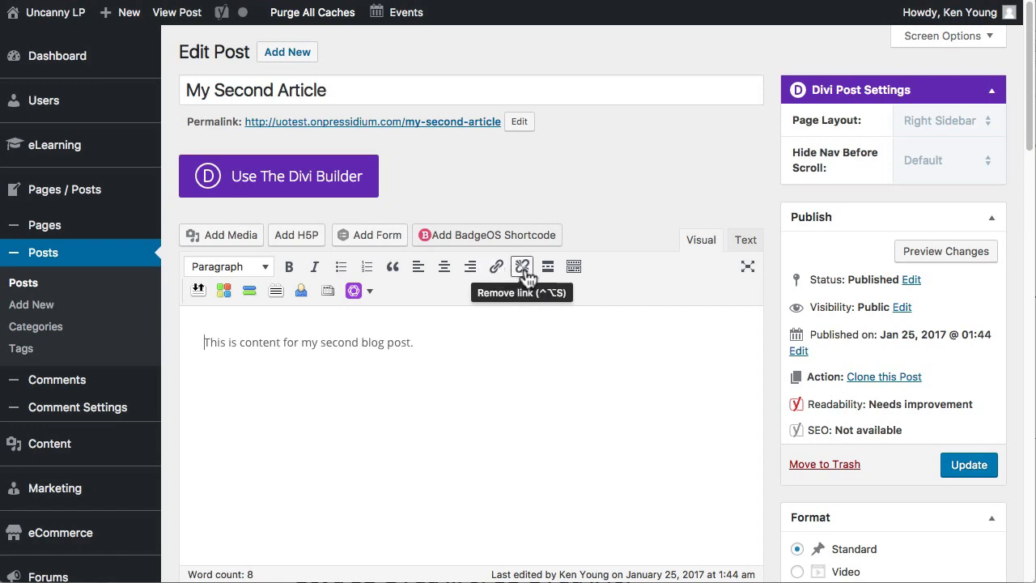
Expand the post editor's formatting tools to include the additional row of options.
left_click(573, 268)
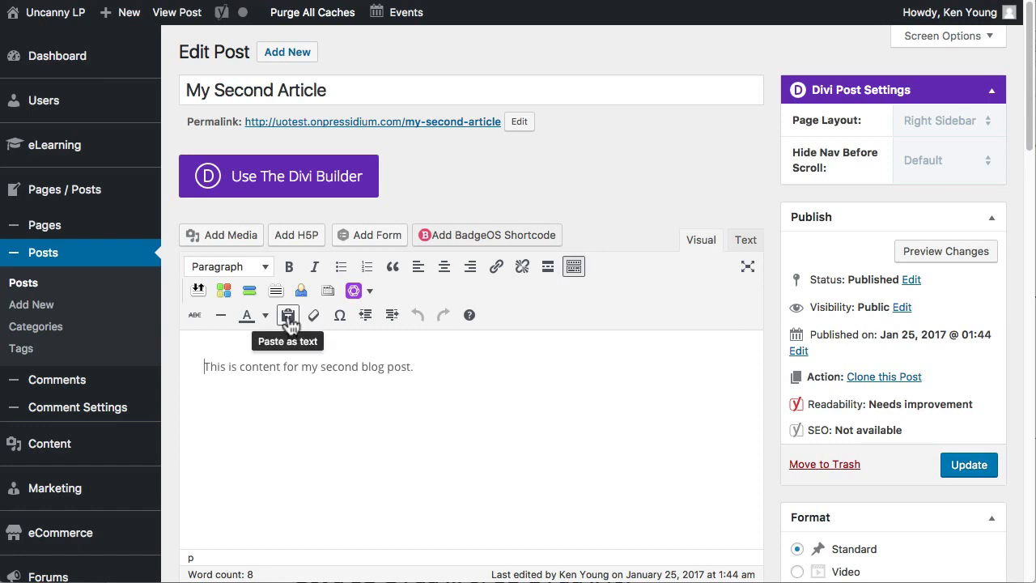
left_click(431, 362)
scroll(437, 348, "down", 2)
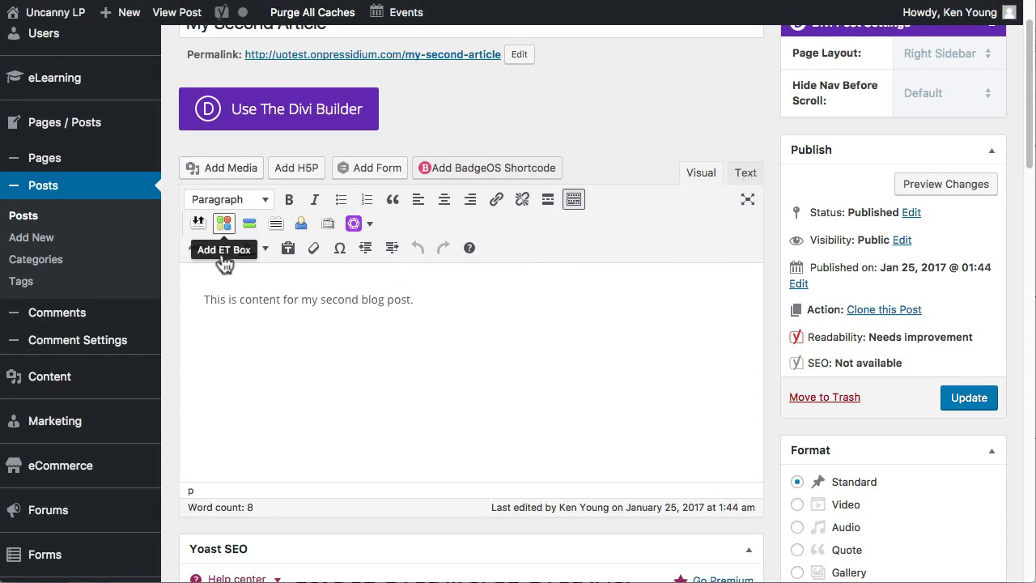
Examine the attachment details of logo_03.png in the media library without inserting it into the post.
left_click(235, 173)
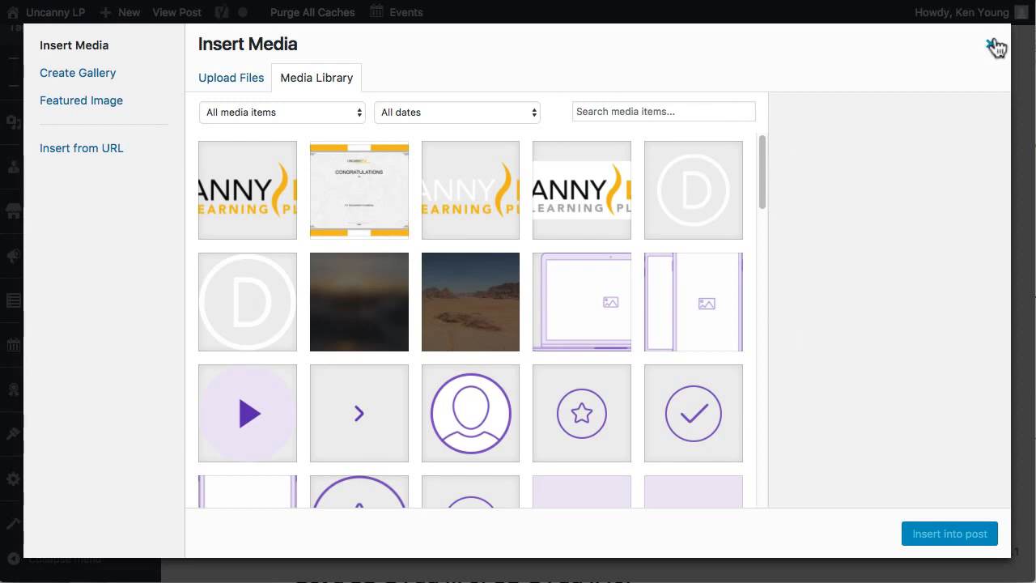
left_click(714, 212)
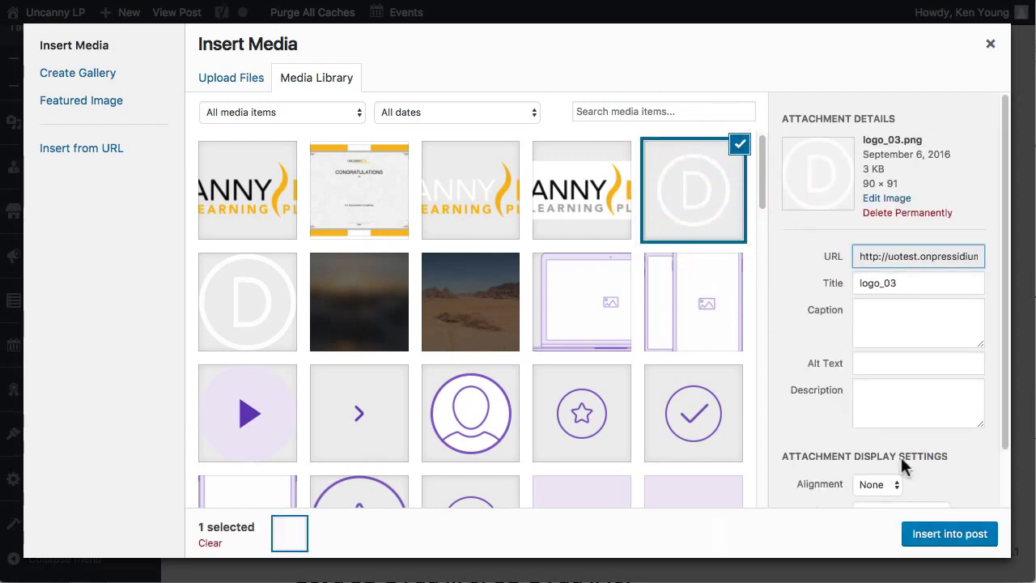
left_click(990, 44)
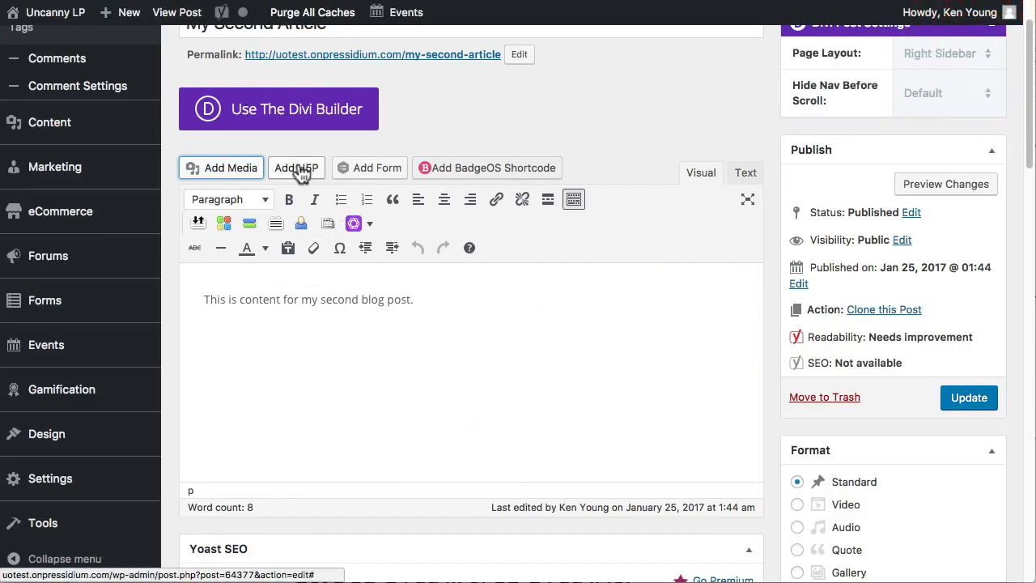
Review the H5P content and Gravity Form insertion options without adding anything to the post.
left_click(301, 174)
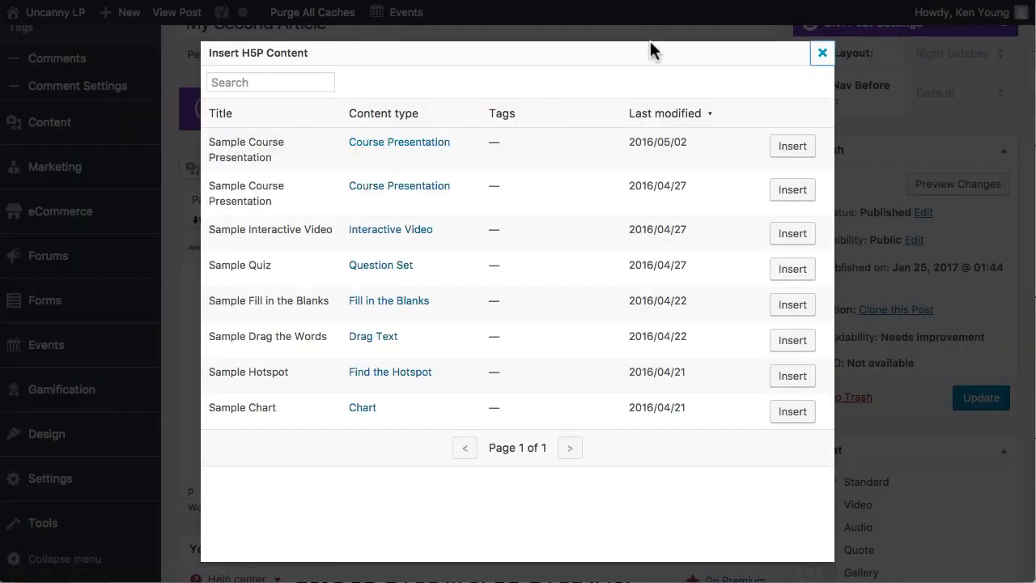
left_click(821, 54)
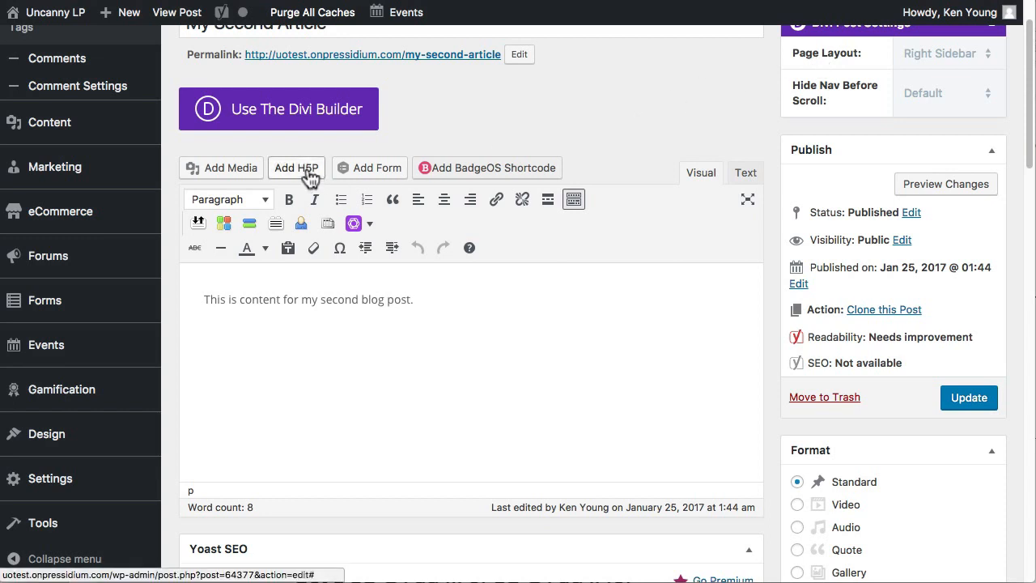
left_click(377, 169)
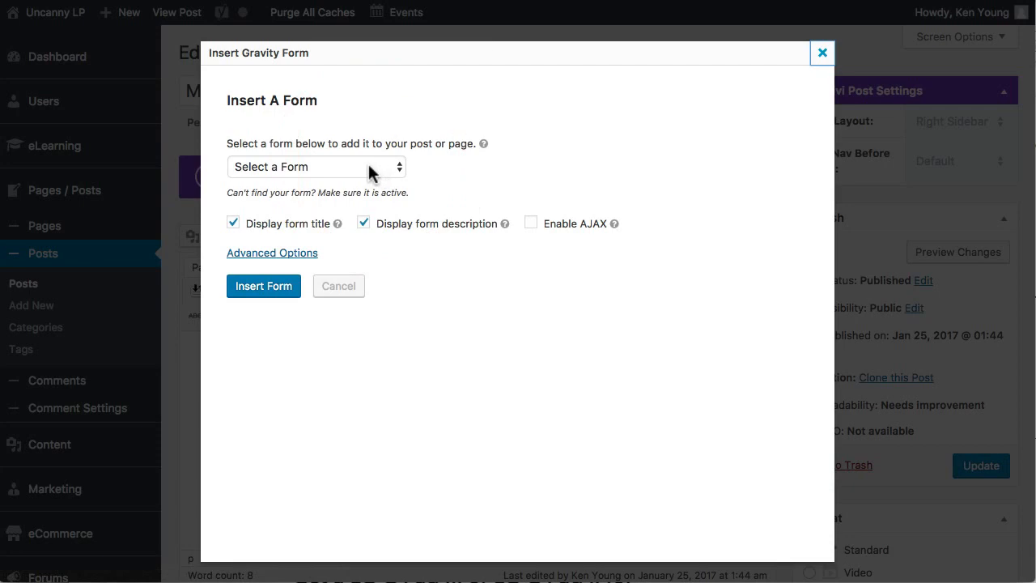
left_click(823, 52)
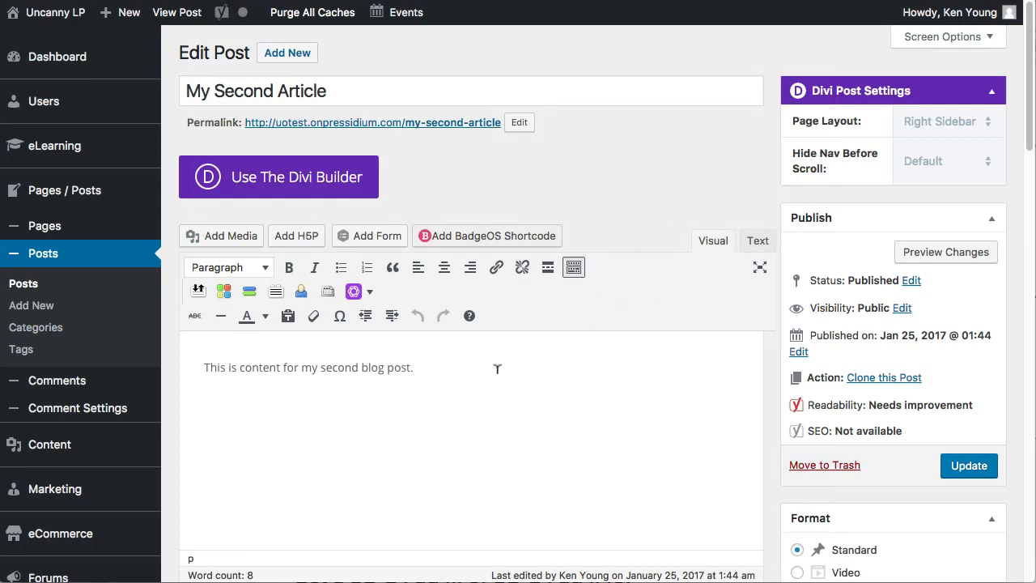
Start a new lesson in the eLearning section of the site administration.
scroll(493, 374, "down", 1)
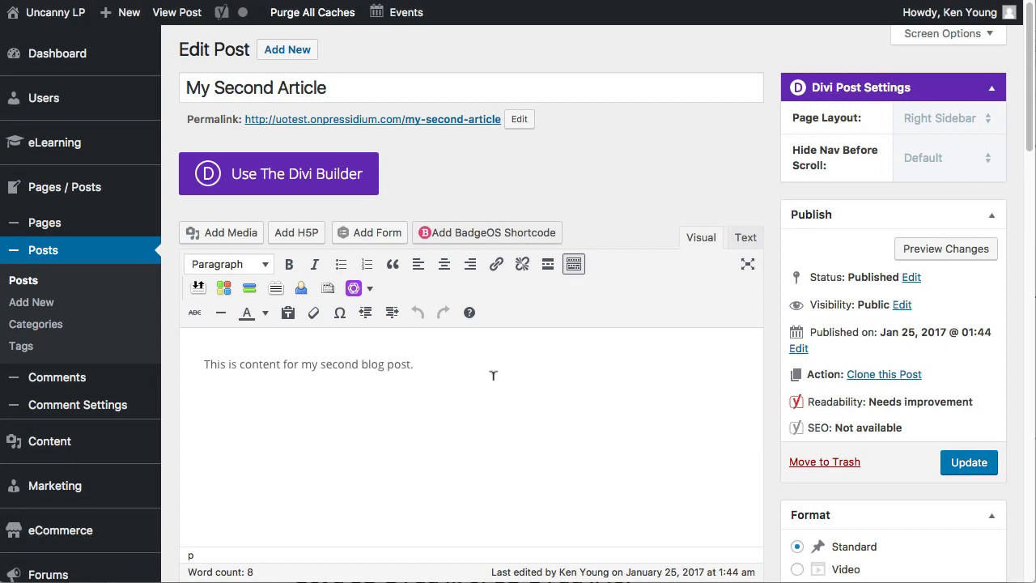
left_click(412, 370)
scroll(113, 334, "down", 4)
scroll(88, 428, "down", 5)
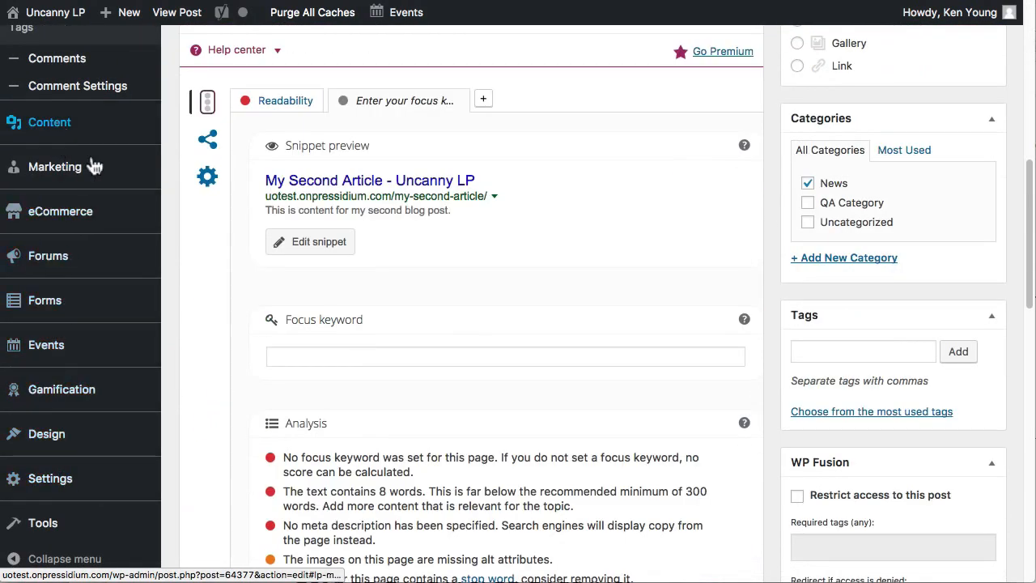
scroll(95, 178, "up", 3)
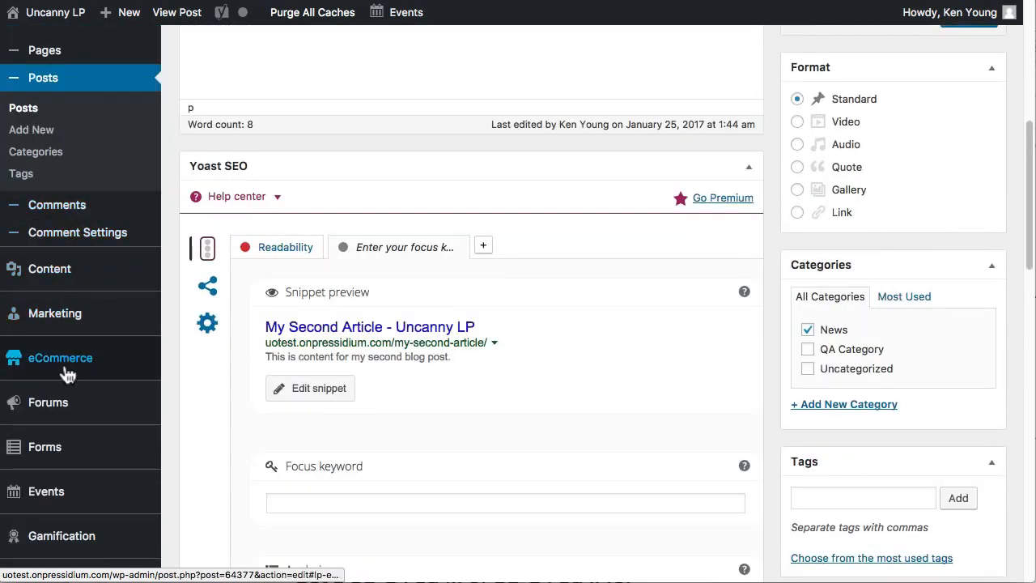
scroll(81, 348, "up", 3)
left_click(61, 135)
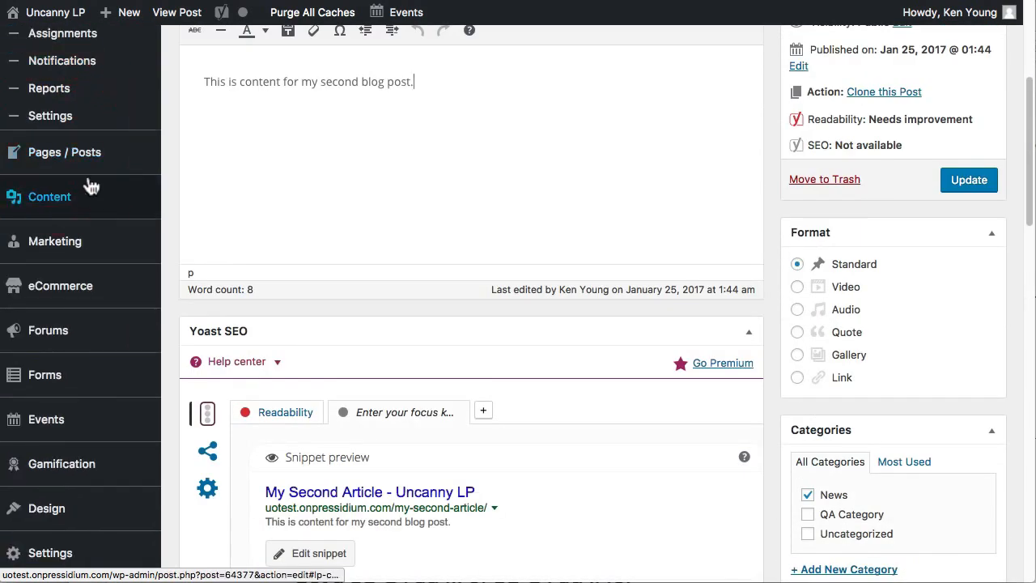
scroll(85, 186, "up", 4)
mouse_move(55, 141)
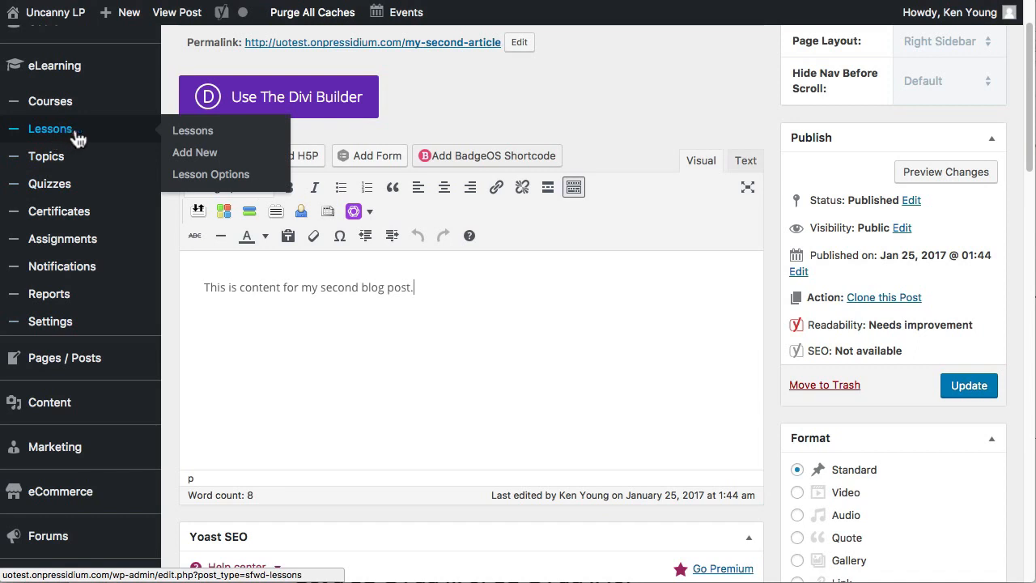
left_click(192, 152)
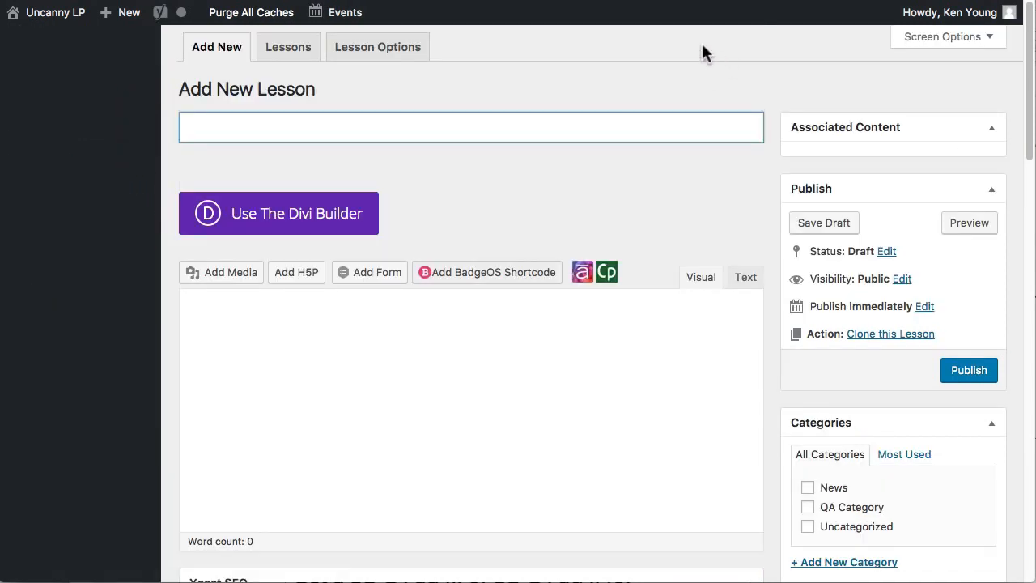
Title the new lesson "Editor Example Lesson".
left_click(548, 126)
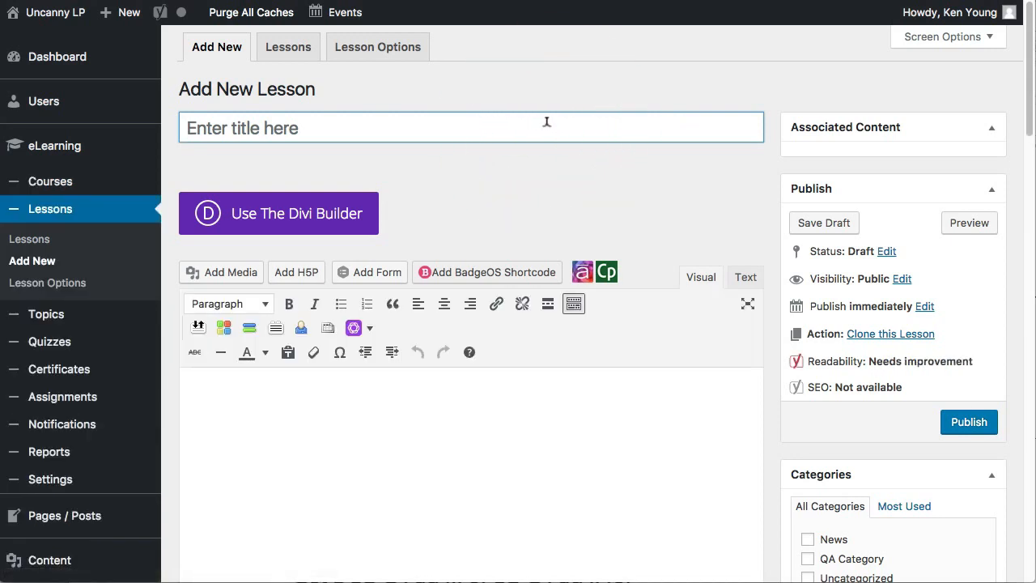
key("shift")
type("Ed")
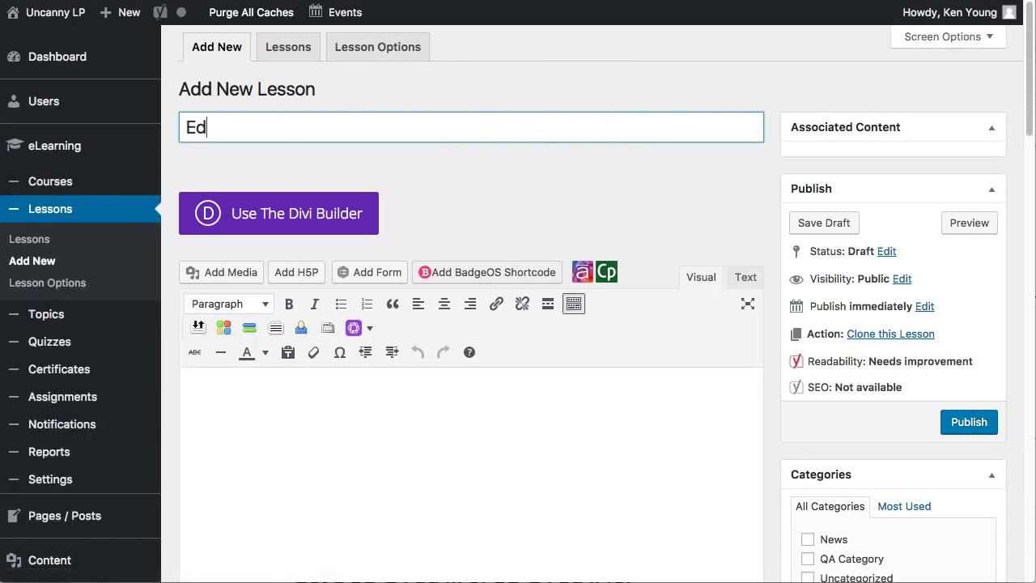
type("itor Example Lesson")
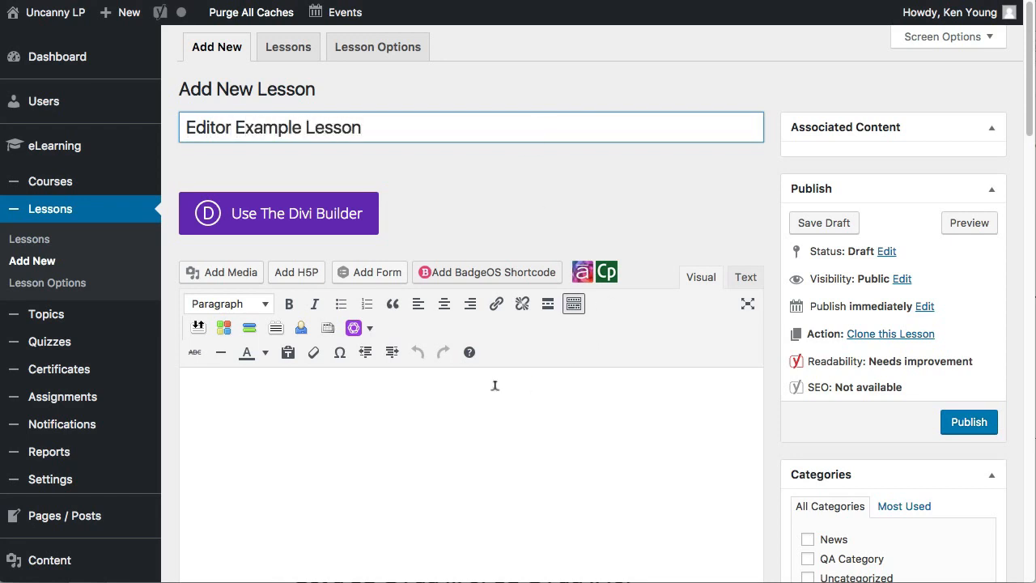
Add the heading "Intro" in Heading 2 style at the start of the lesson body.
left_click(398, 411)
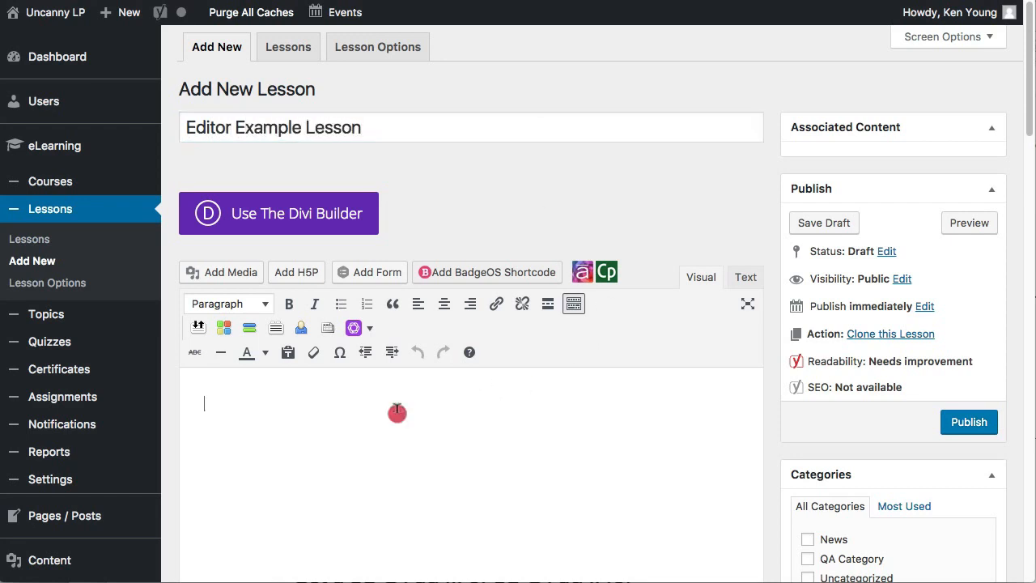
left_click(265, 303)
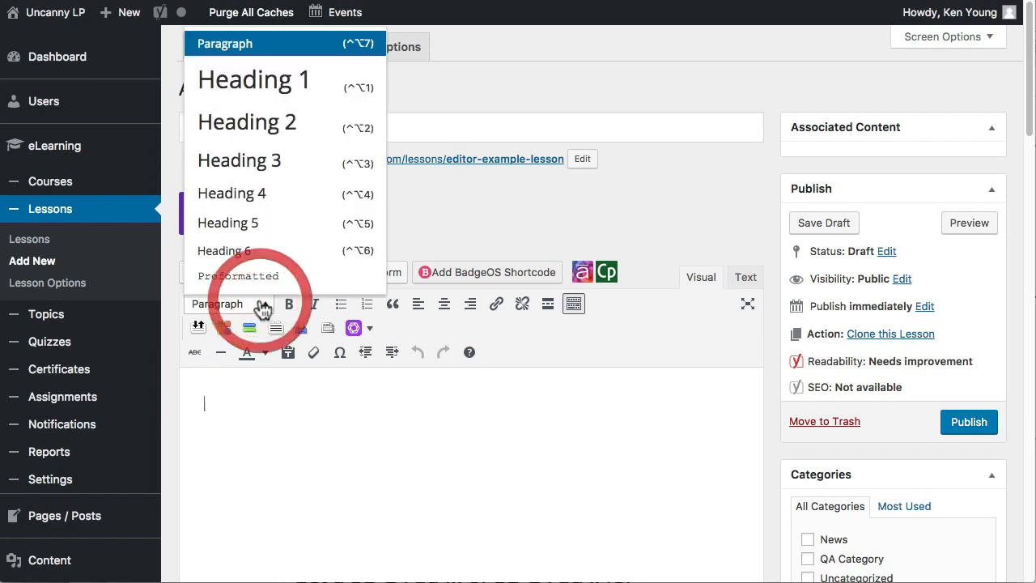
left_click(296, 136)
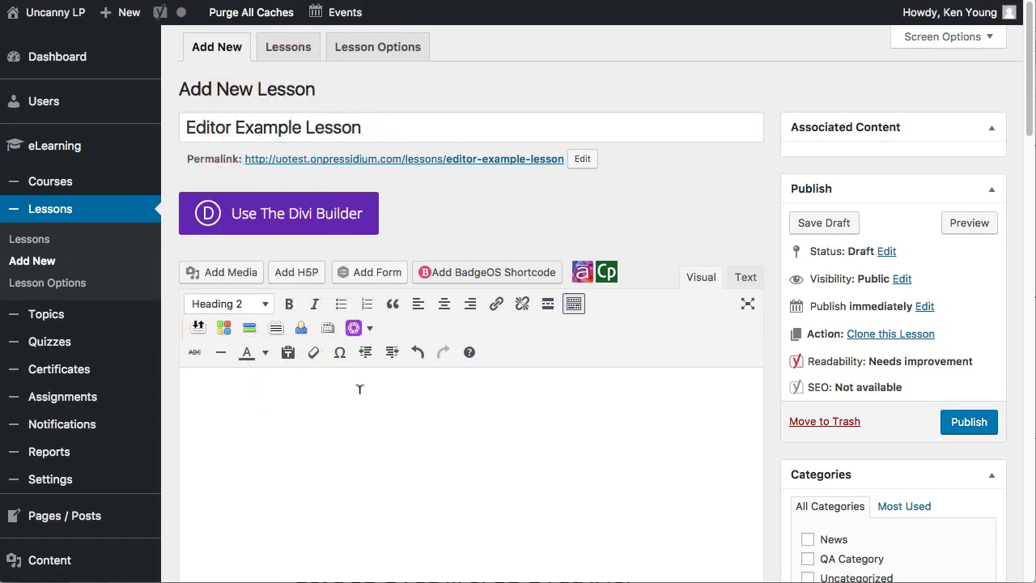
type("Intro")
key("Return")
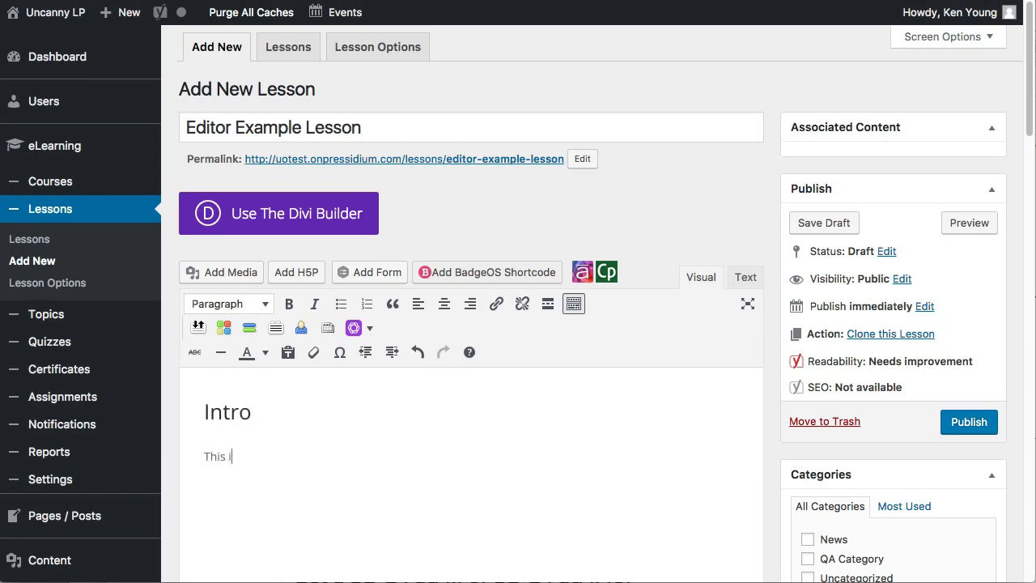
Write the paragraph "This introduces the rest of the lesson." below the Intro heading.
type("This introcu")
key("BackSpace")
key("BackSpace")
type("duces the rest of the lesson.")
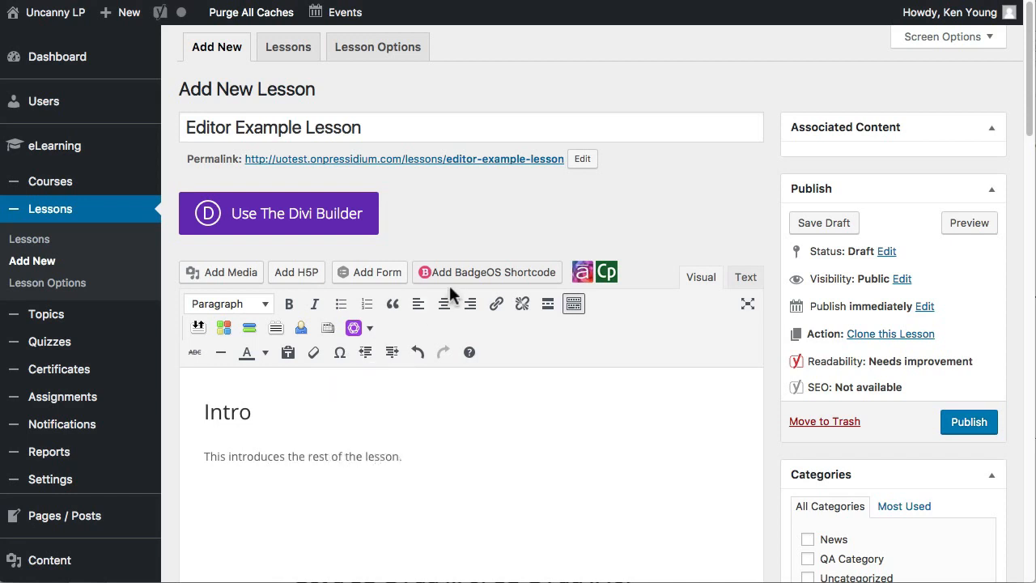
key("Return")
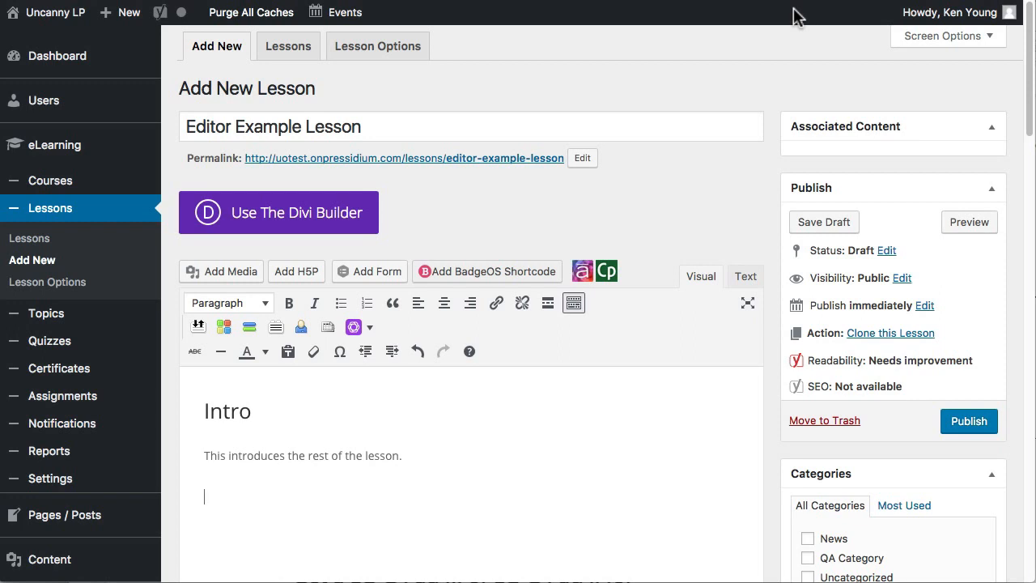
scroll(785, 83, "down", 4)
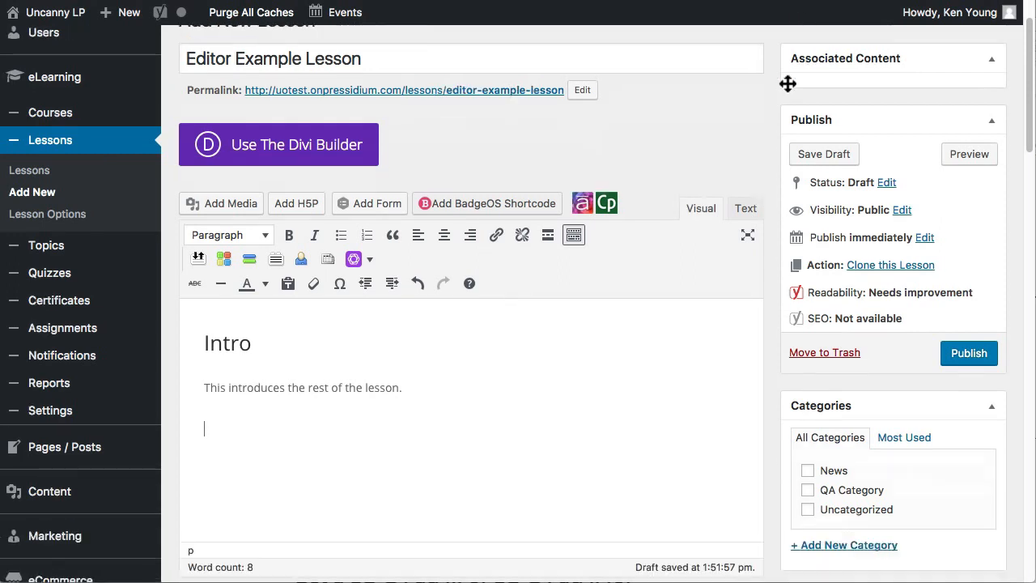
type("https://www.youtube.com/watch?v=0R1pRunwlE")
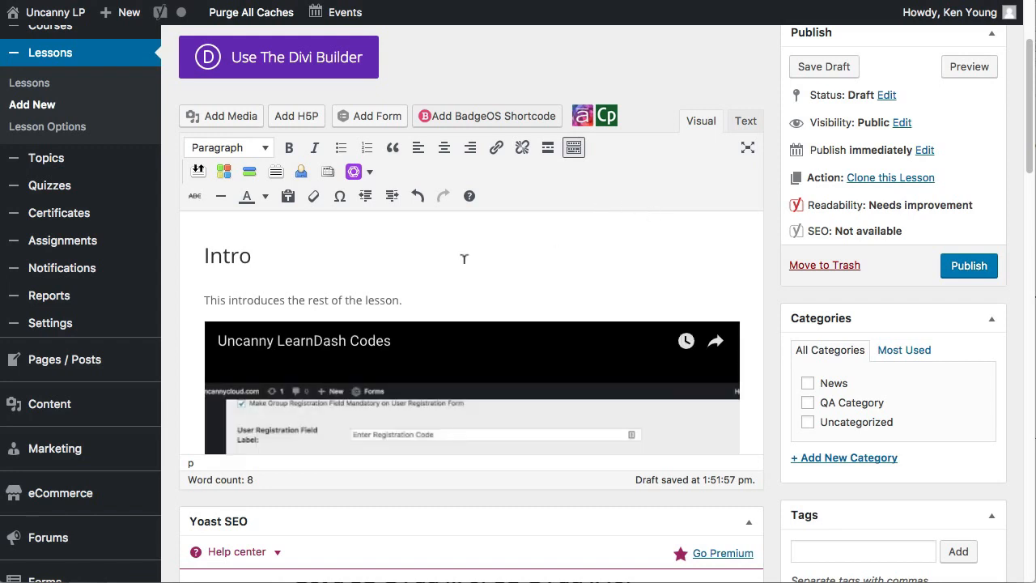
scroll(344, 224, "down", 2)
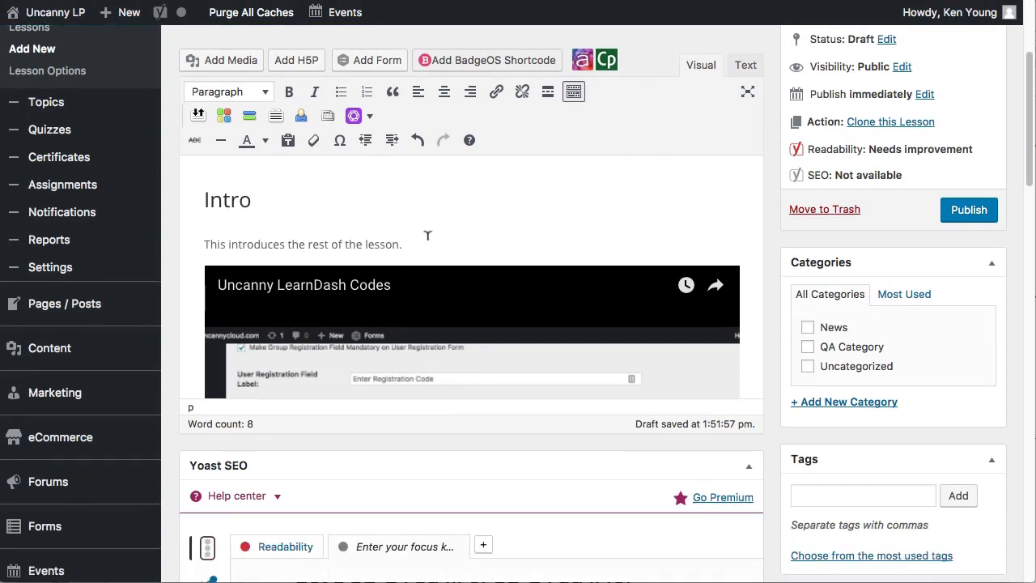
Show the lesson content as HTML source and examine the h2 tags around the Intro heading.
scroll(530, 271, "up", 3)
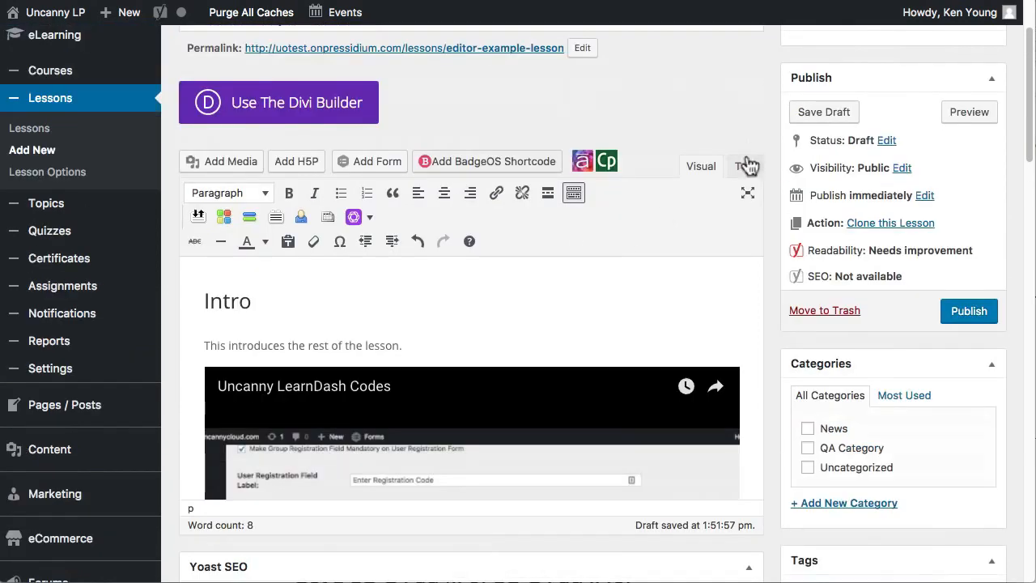
left_click(746, 168)
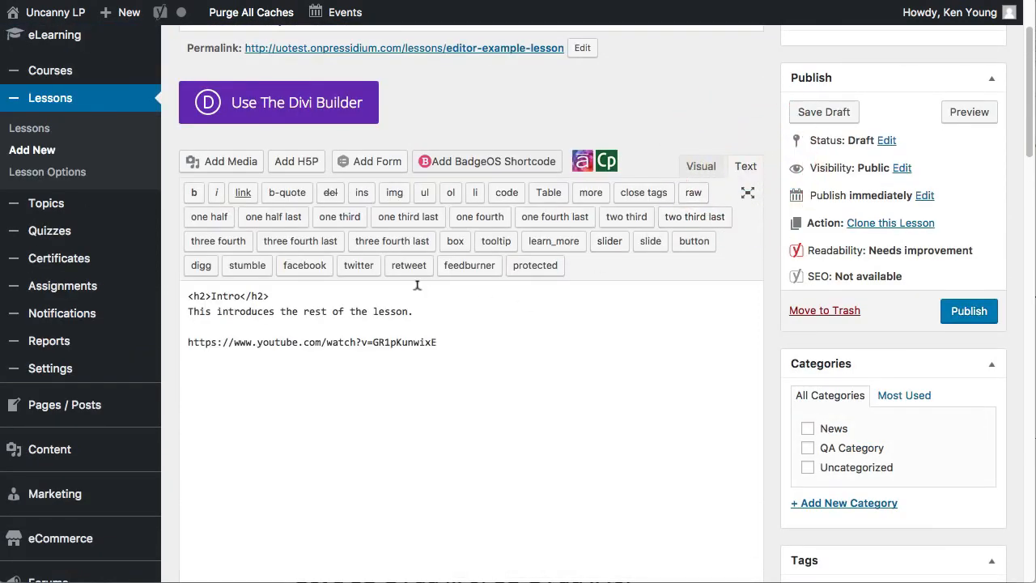
left_click_drag(270, 296, 183, 291)
left_click(255, 296)
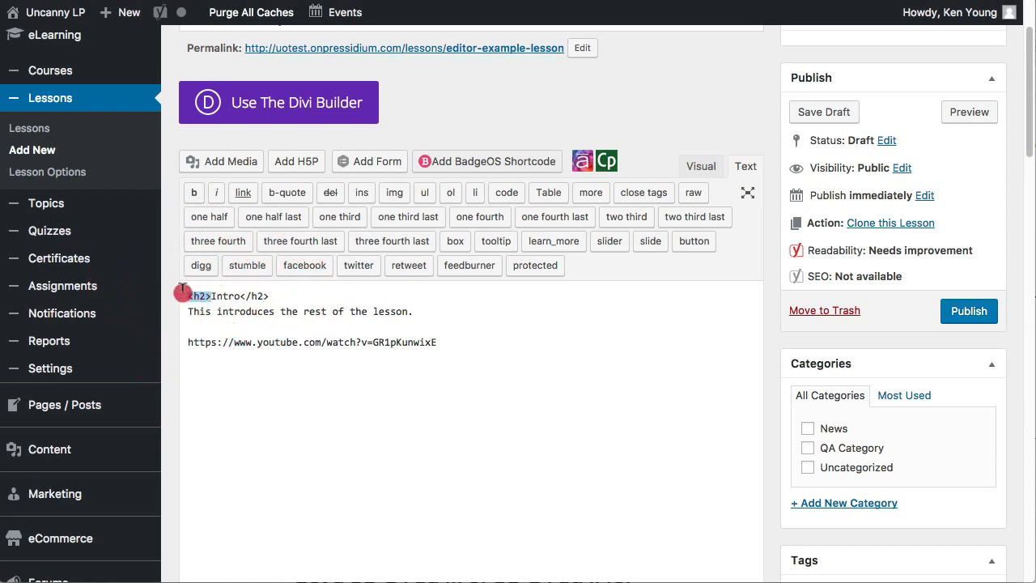
left_click(248, 297)
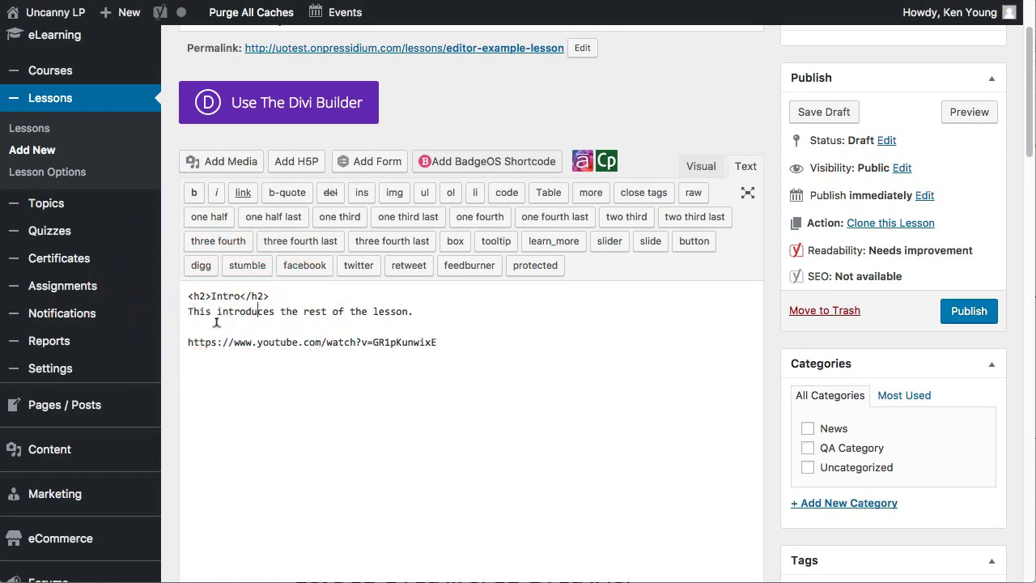
Add the line "This concludes the introduction." wrapped in strong tags below the video URL in the HTML source.
left_click(467, 333)
key("Return")
left_click(194, 195)
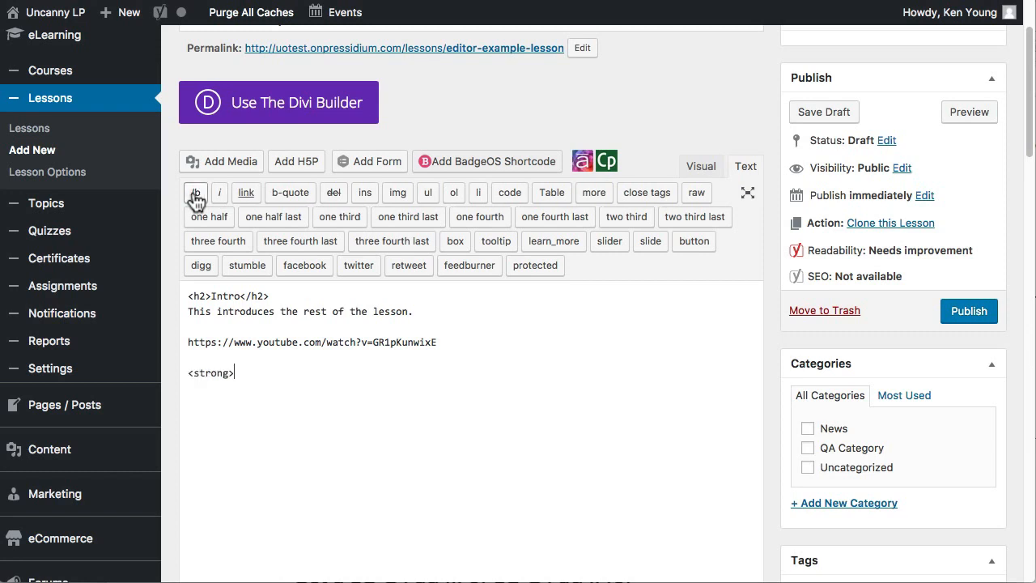
type("This conc")
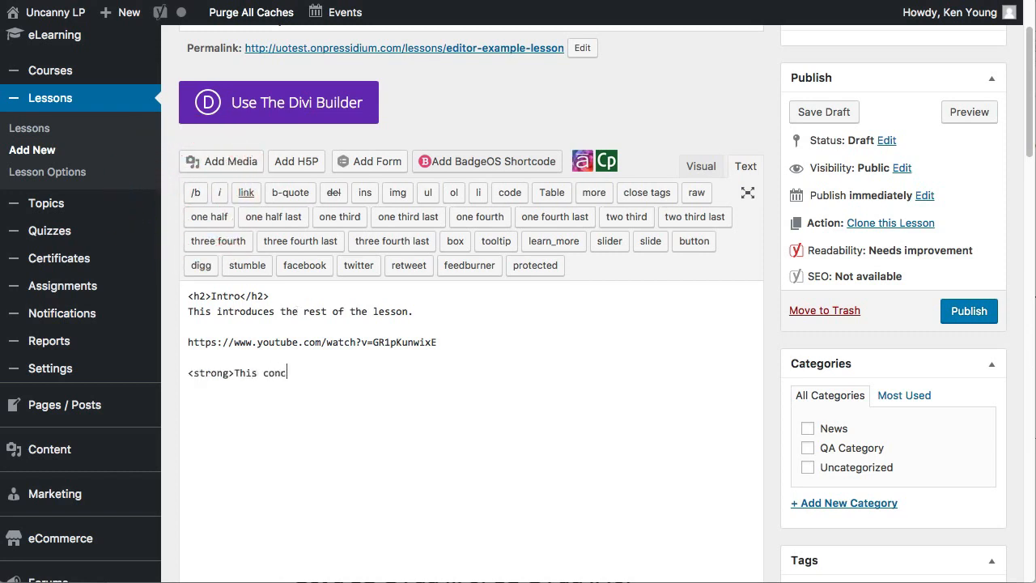
type("ludes the introduction")
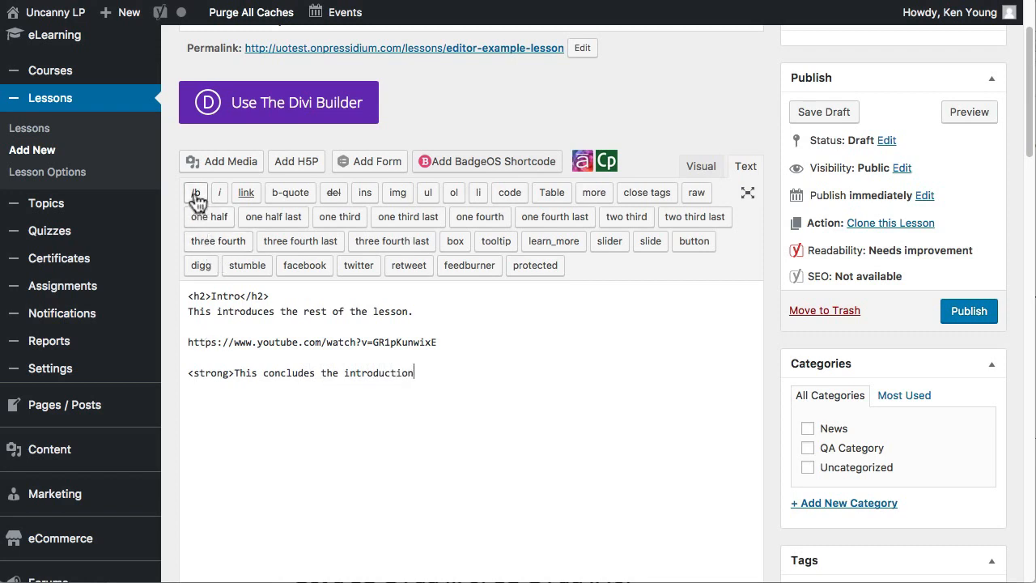
type(".")
left_click(195, 192)
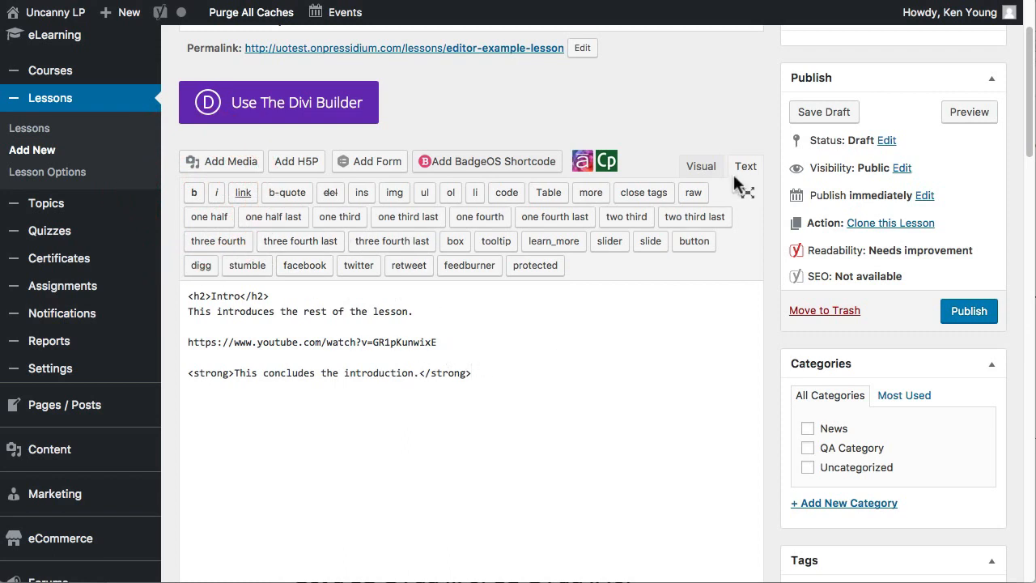
Return to the visual editing view and check the bold closing line and the content above it.
left_click(700, 166)
scroll(510, 374, "down", 10)
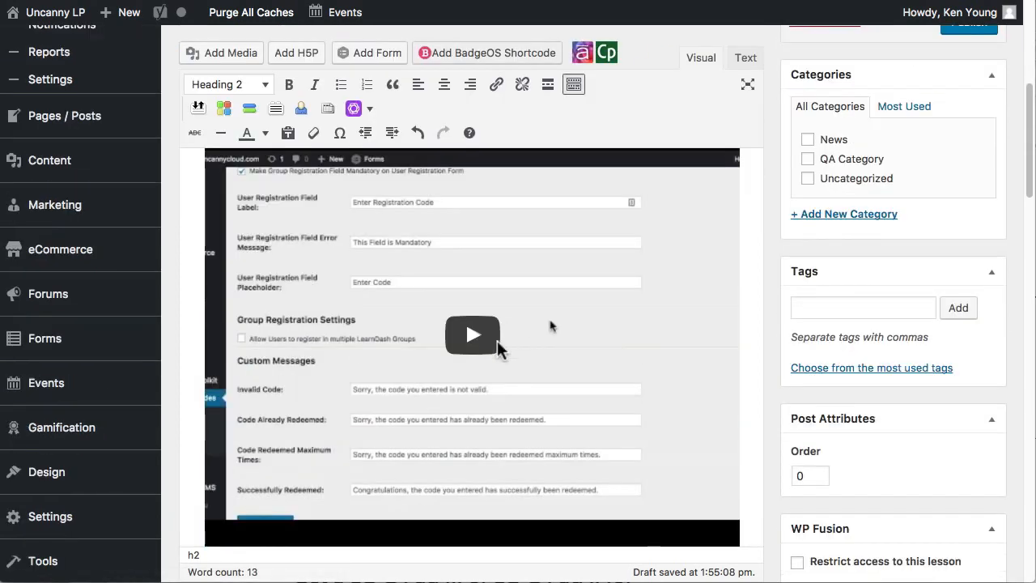
left_click_drag(384, 481, 204, 478)
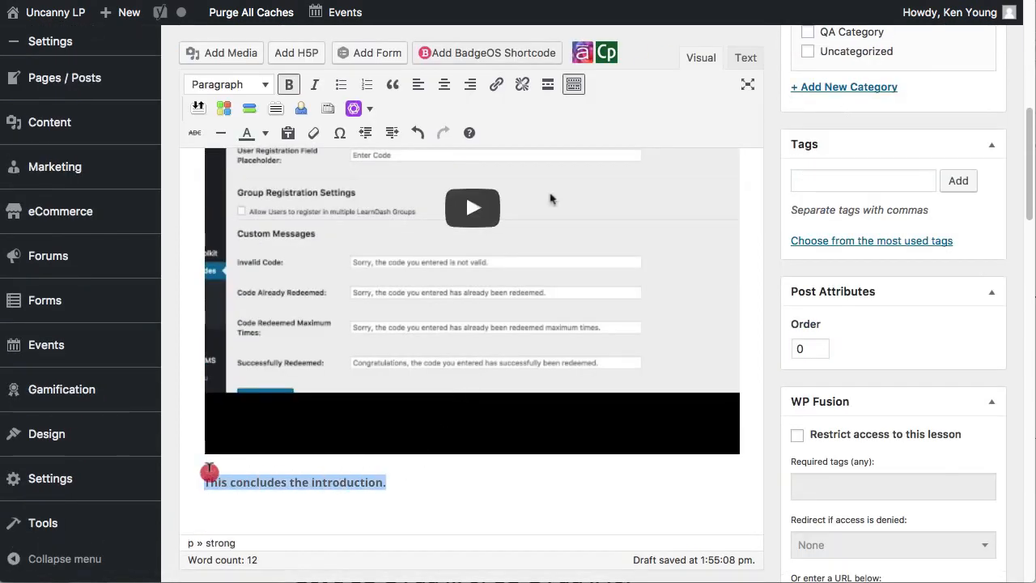
scroll(444, 477, "up", 3)
scroll(445, 476, "up", 5)
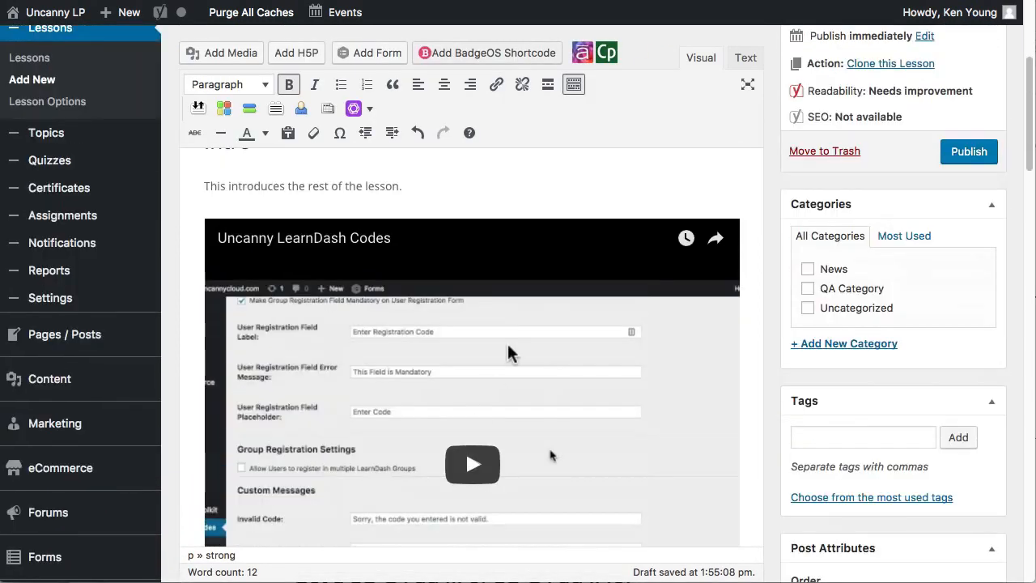
scroll(747, 348, "up", 2)
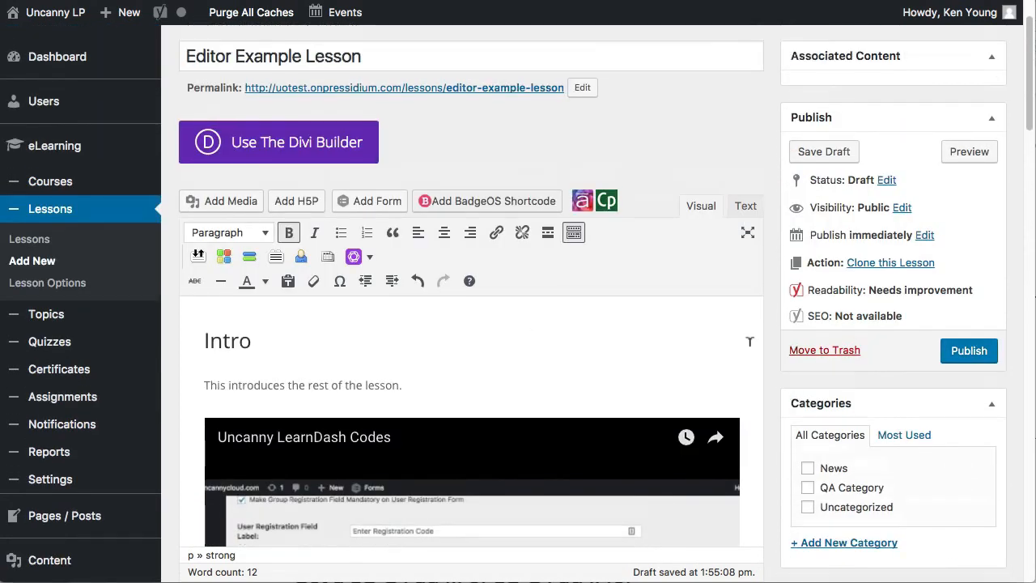
Set the lesson's order attribute to 20.
scroll(688, 332, "down", 6)
scroll(660, 392, "down", 6)
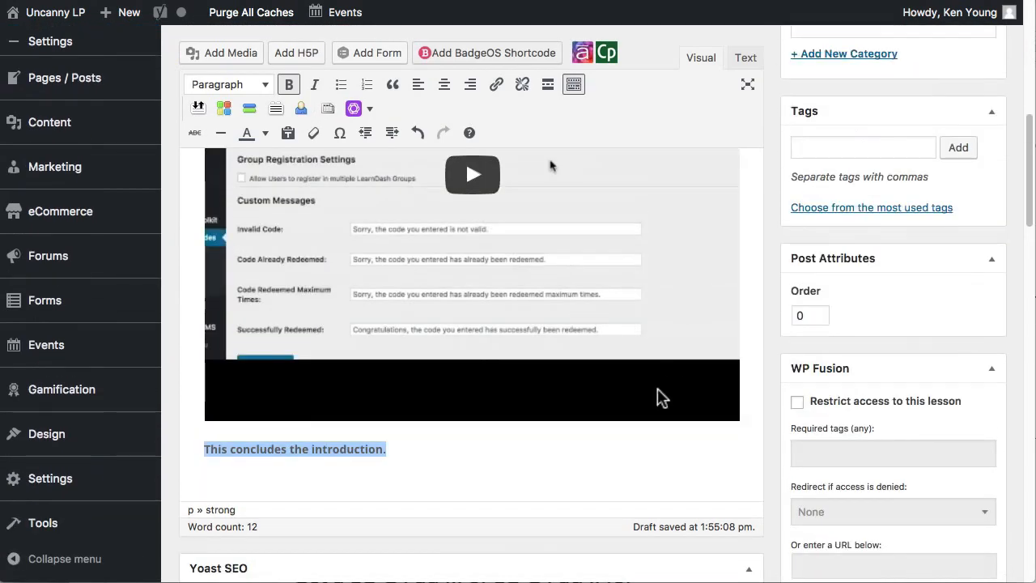
double_click(810, 206)
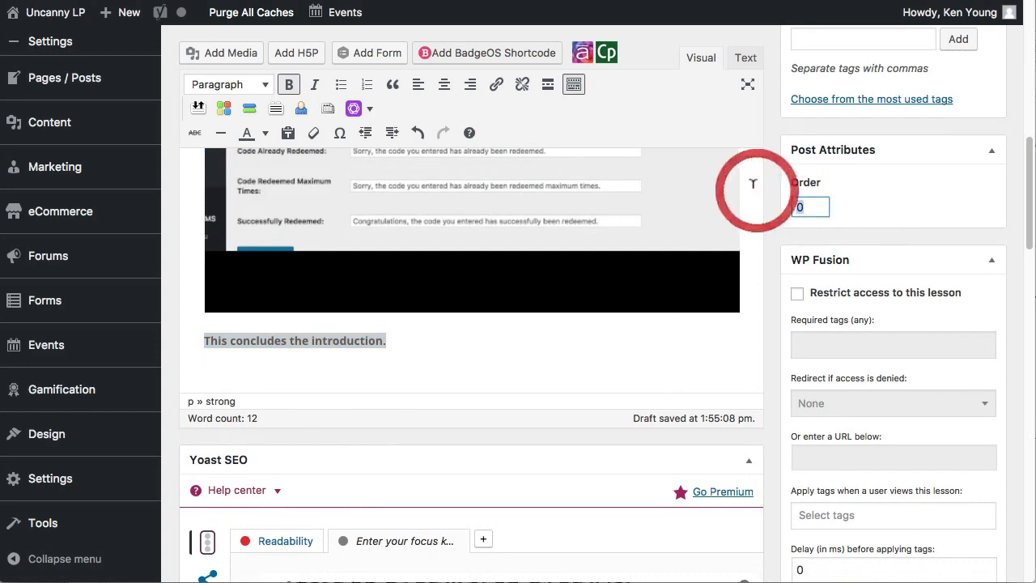
type("20")
Associate the lesson with "Course for Screencast" and disallow comments on it.
scroll(541, 416, "down", 12)
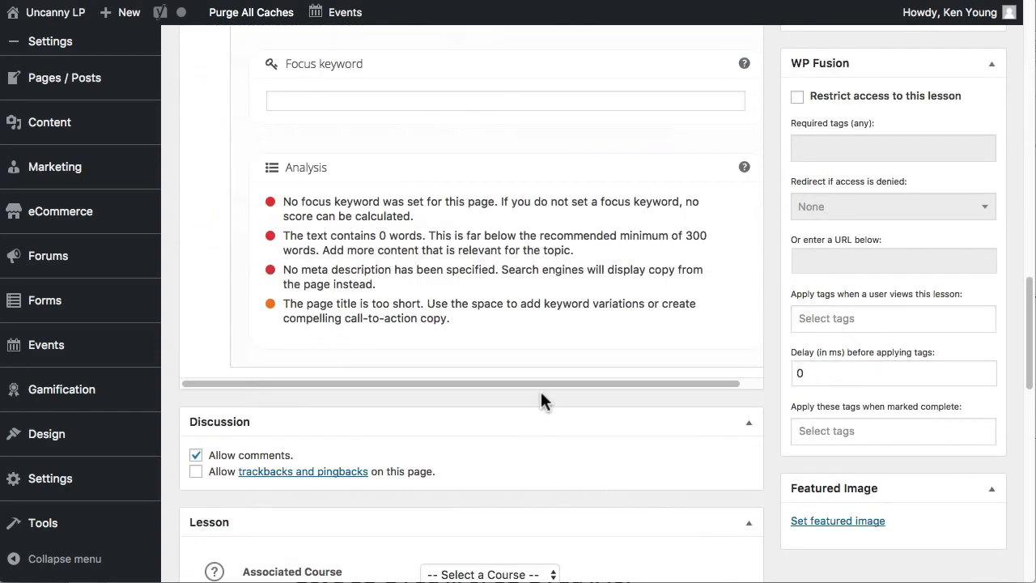
left_click(527, 273)
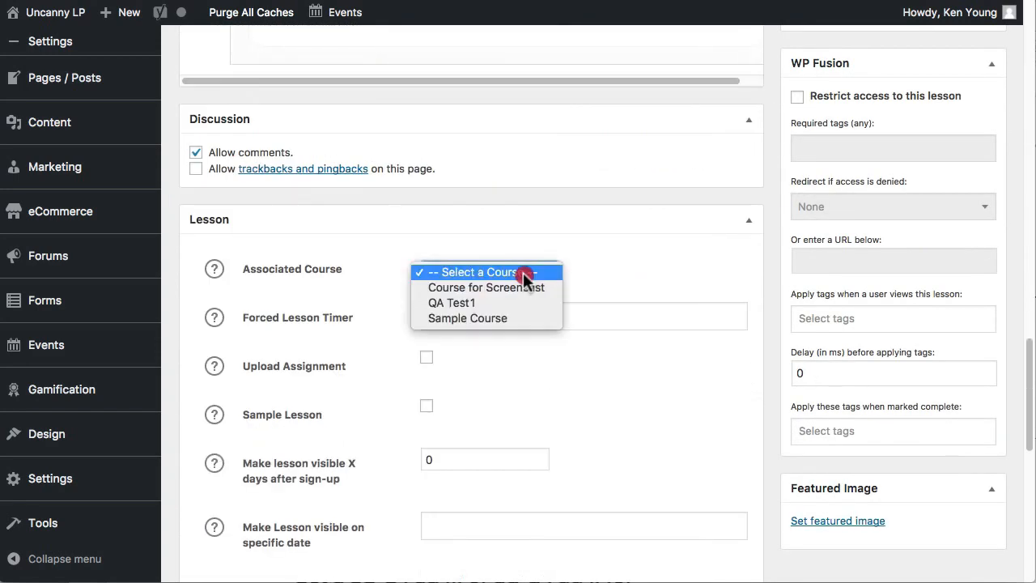
left_click(487, 290)
left_click(195, 152)
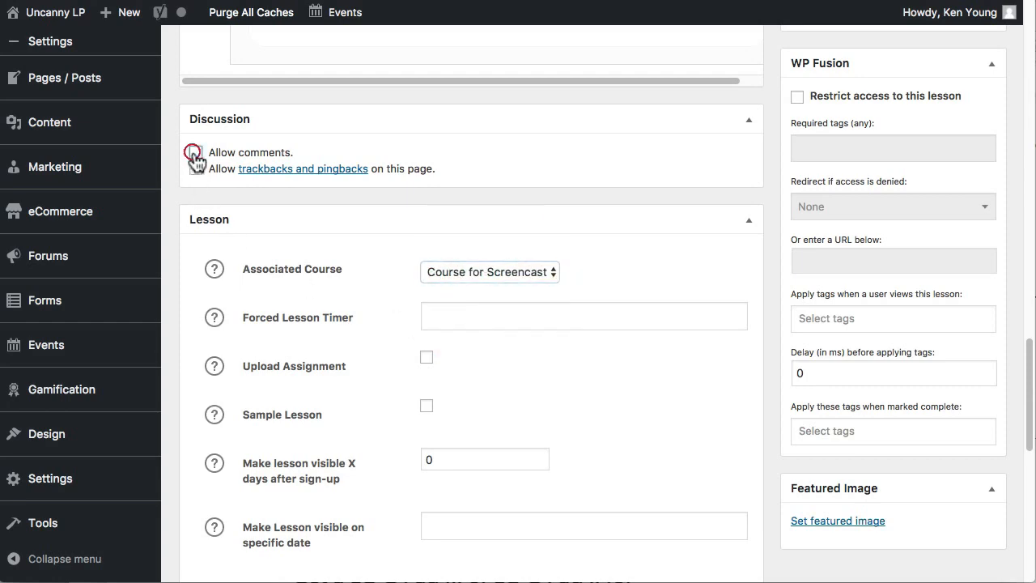
Publish the lesson and open its live page through the permalink.
scroll(664, 441, "down", 1)
scroll(661, 429, "up", 10)
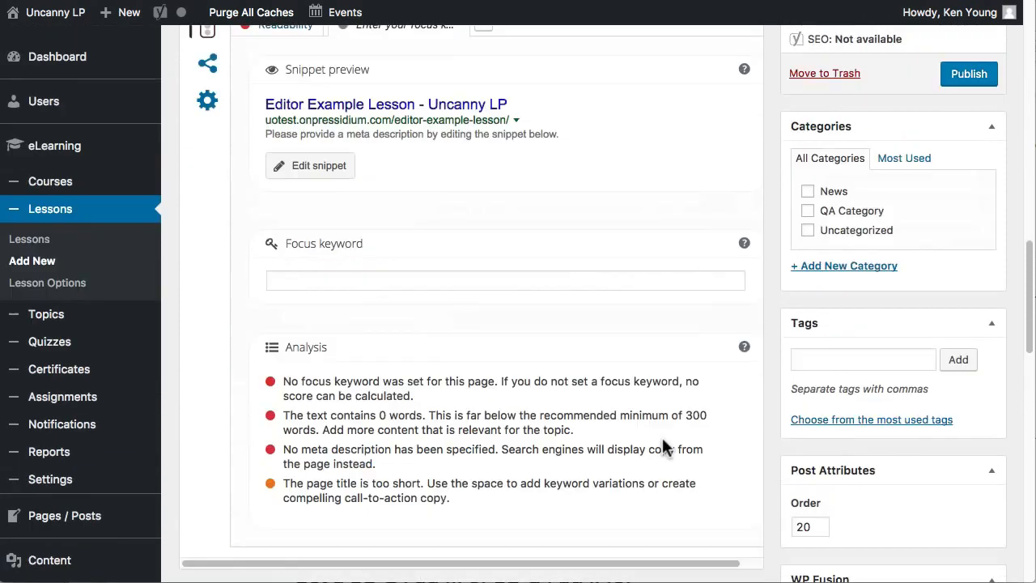
left_click(969, 354)
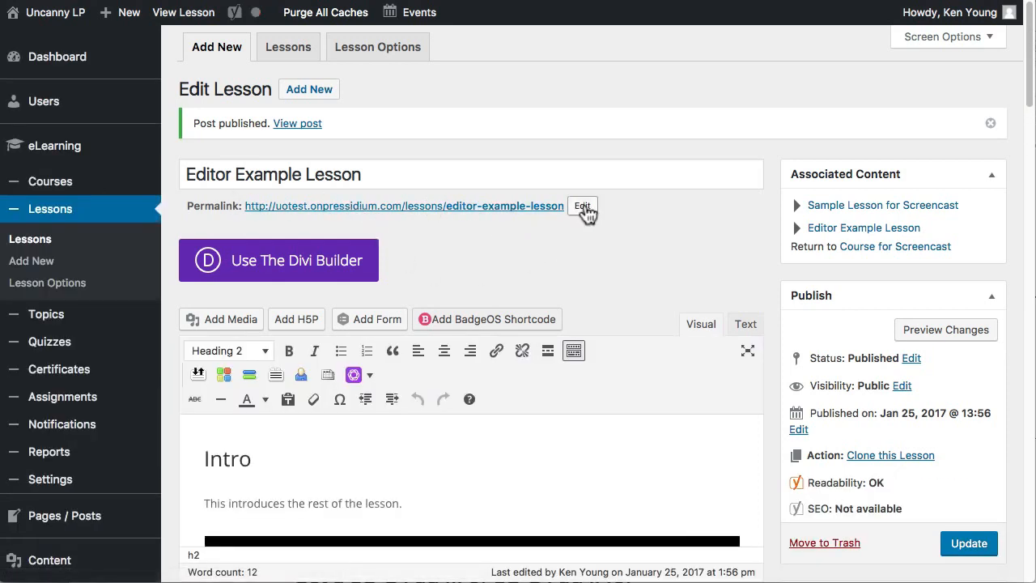
left_click(527, 207)
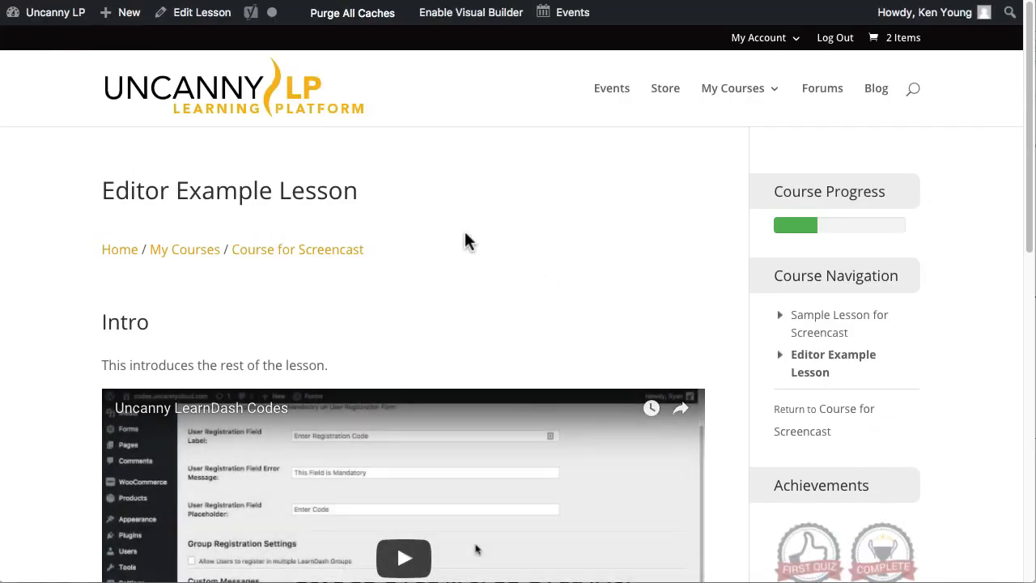
Examine the title, breadcrumbs, Intro heading and introductory paragraph on the published lesson page.
left_click_drag(102, 182, 356, 184)
left_click_drag(396, 261, 85, 251)
left_click(252, 293)
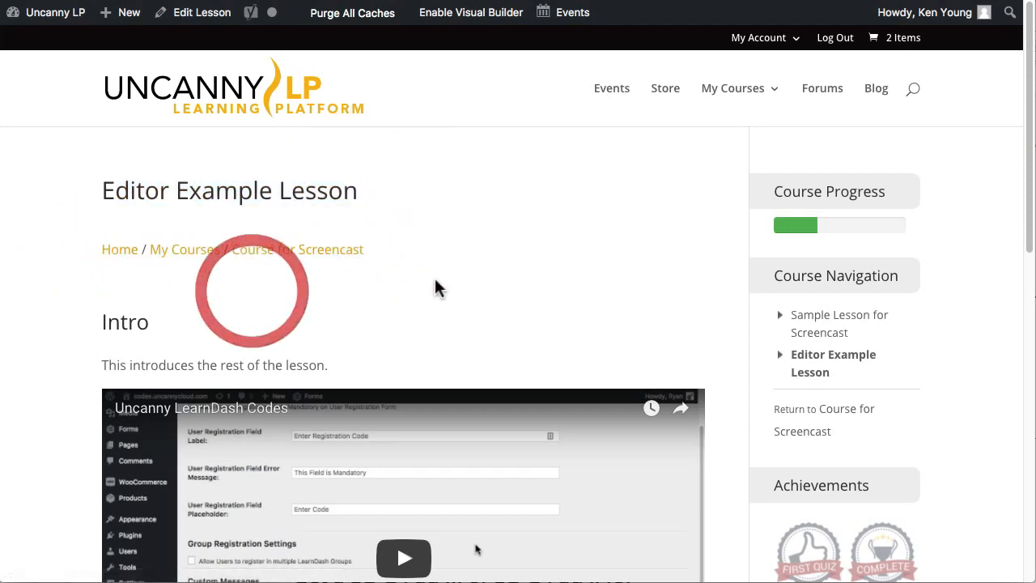
scroll(425, 242, "down", 3)
left_click(137, 225)
left_click_drag(137, 225, 77, 225)
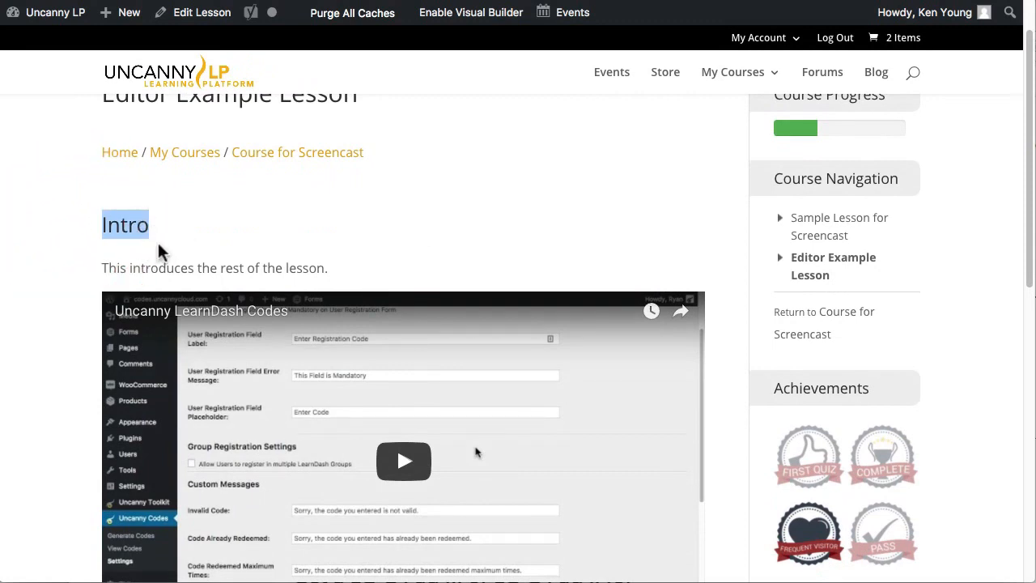
left_click(324, 269)
left_click_drag(348, 274, 100, 268)
scroll(456, 199, "down", 1)
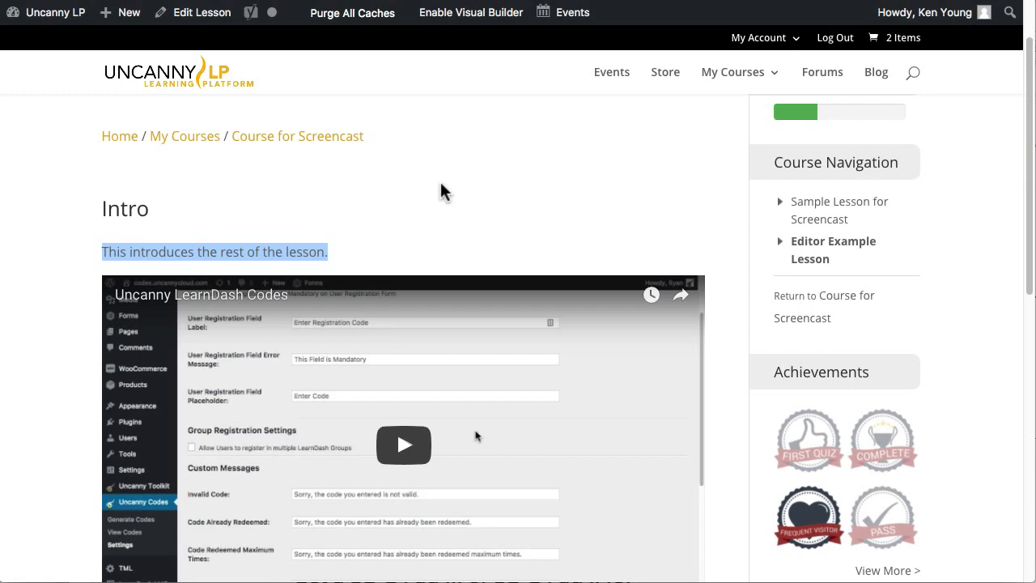
left_click(335, 252)
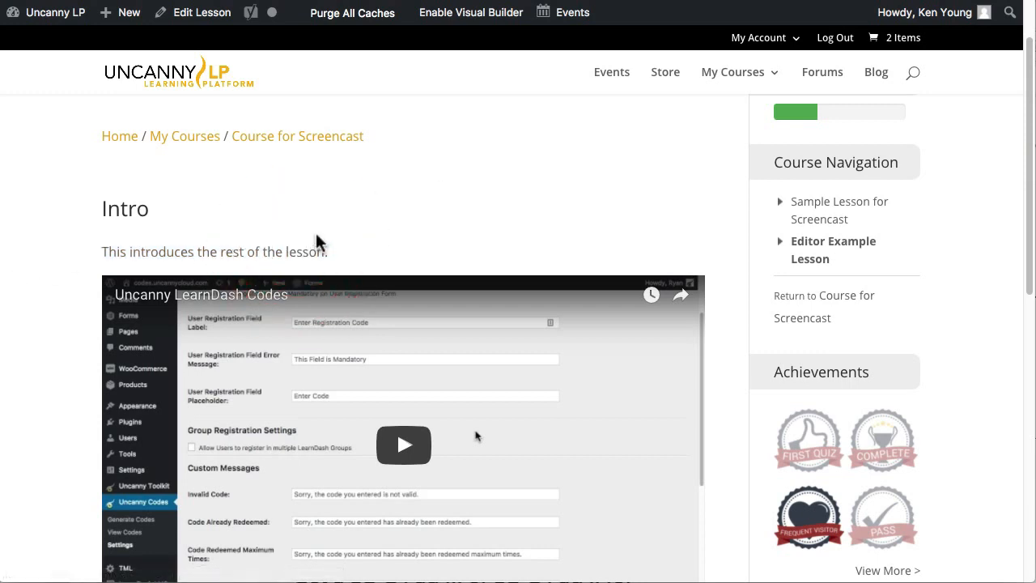
Play the embedded video briefly, pause it, and look over the rest of the published lesson page.
scroll(316, 239, "down", 5)
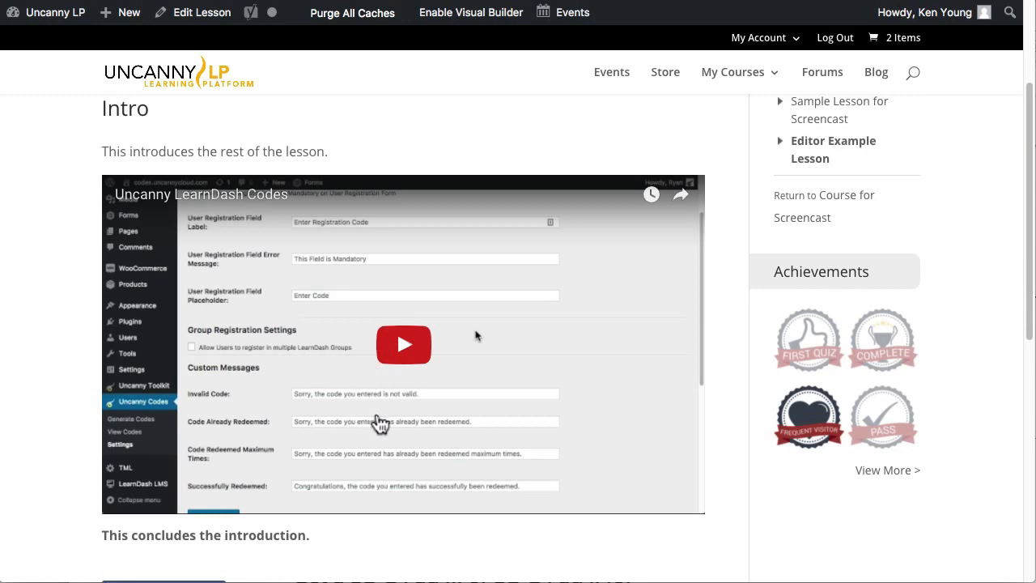
scroll(364, 425, "down", 1)
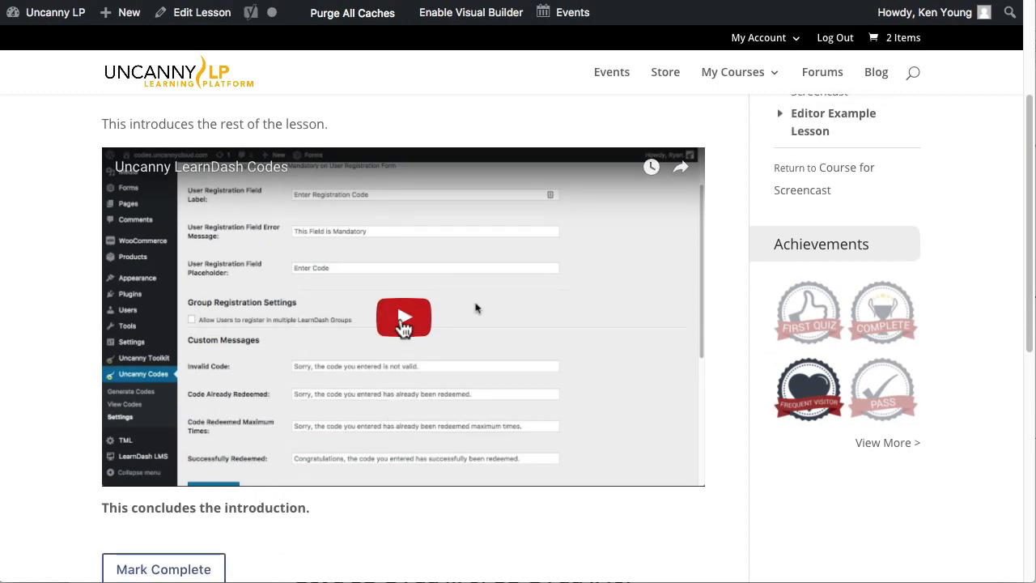
left_click(404, 319)
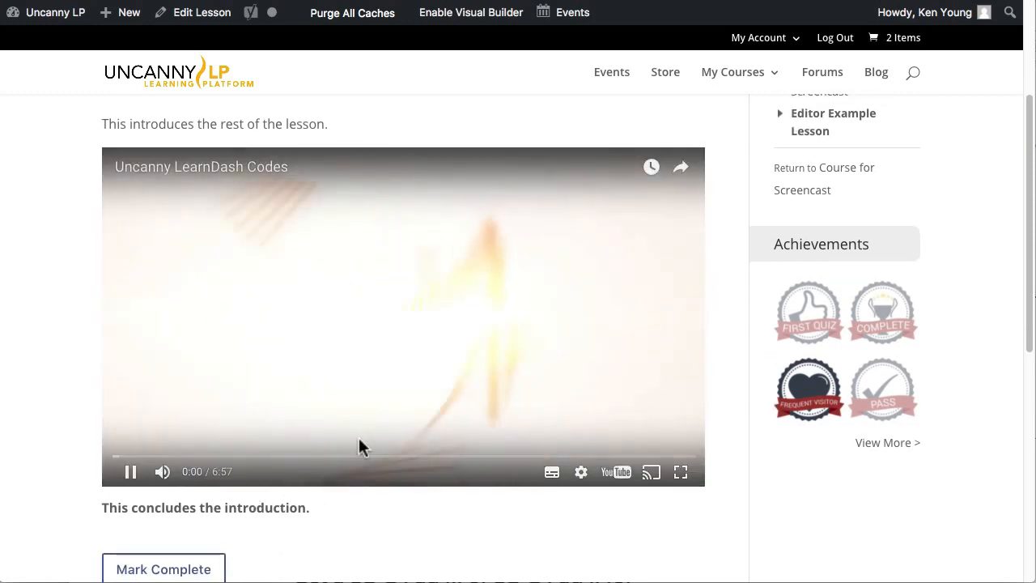
left_click(129, 471)
scroll(415, 510, "down", 2)
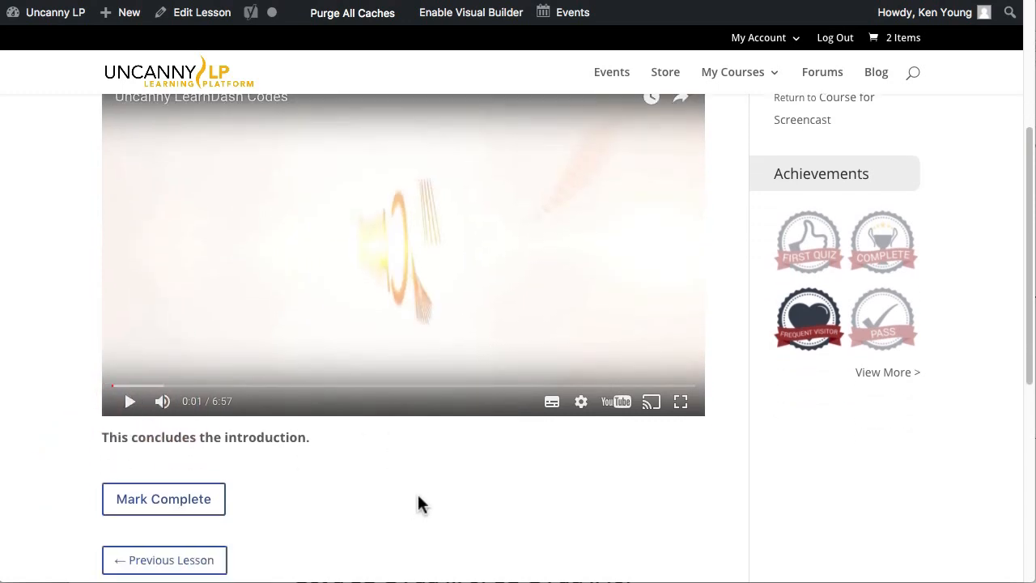
scroll(417, 503, "up", 2)
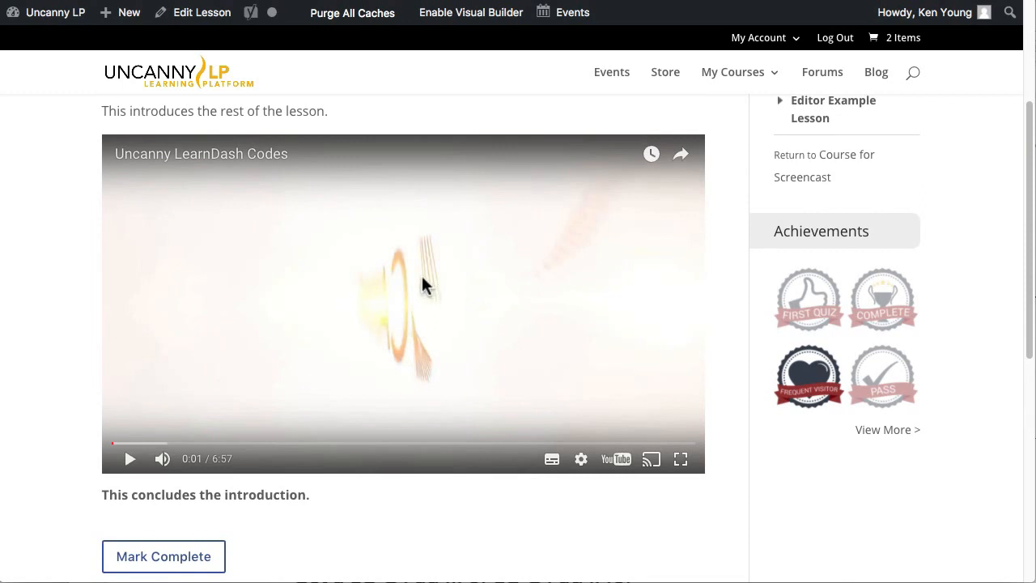
scroll(421, 282, "up", 5)
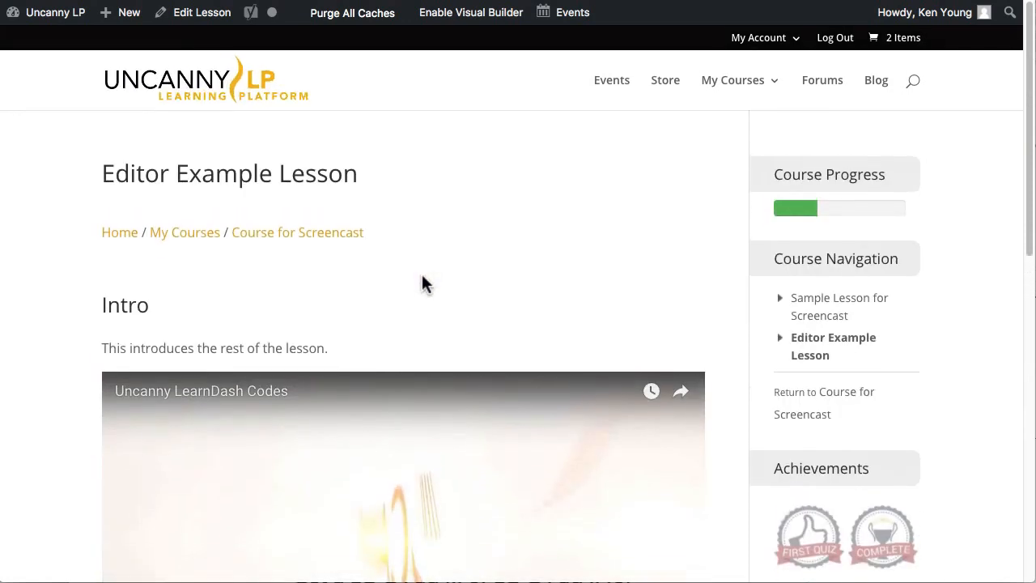